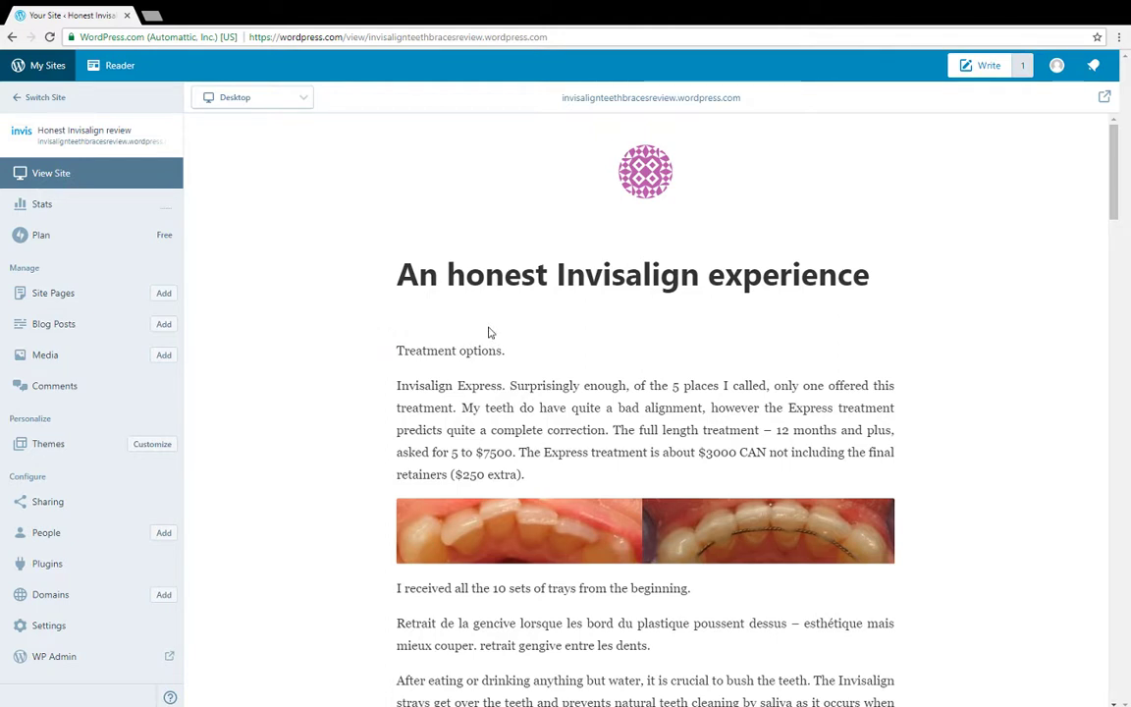
# Review the site's General, Discussion and Writing settings.
pyautogui.scroll(-3, 596, 535)
pyautogui.scroll(3, 594, 527)
pyautogui.click(59, 630)
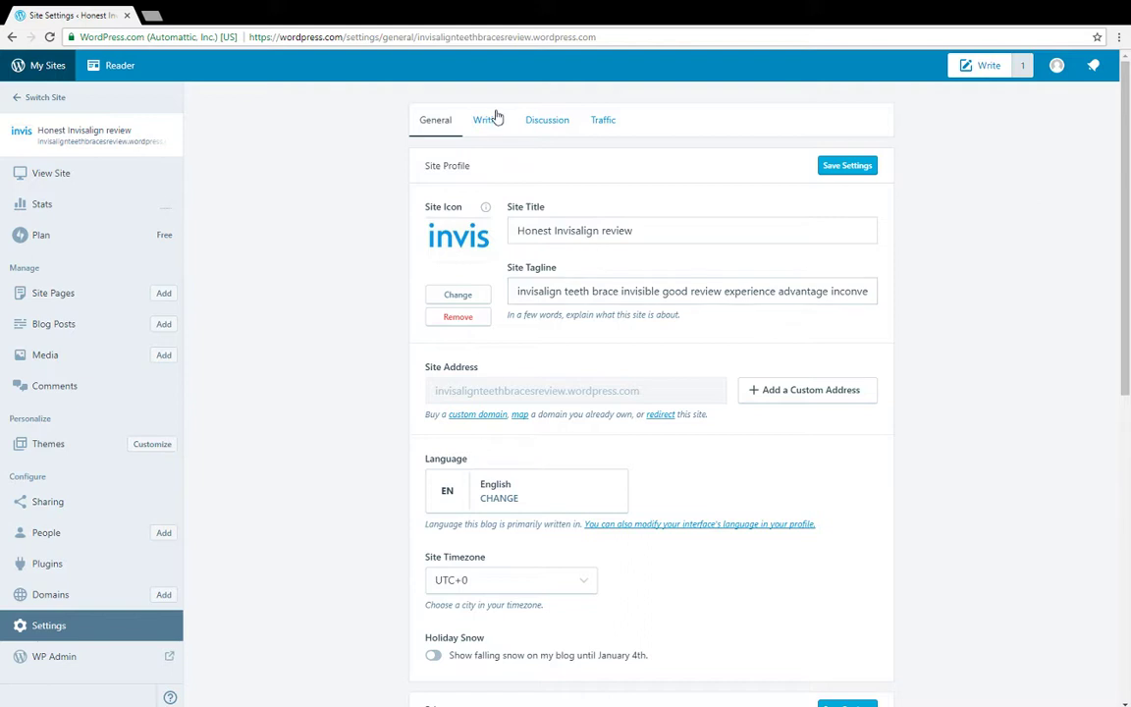
pyautogui.click(547, 121)
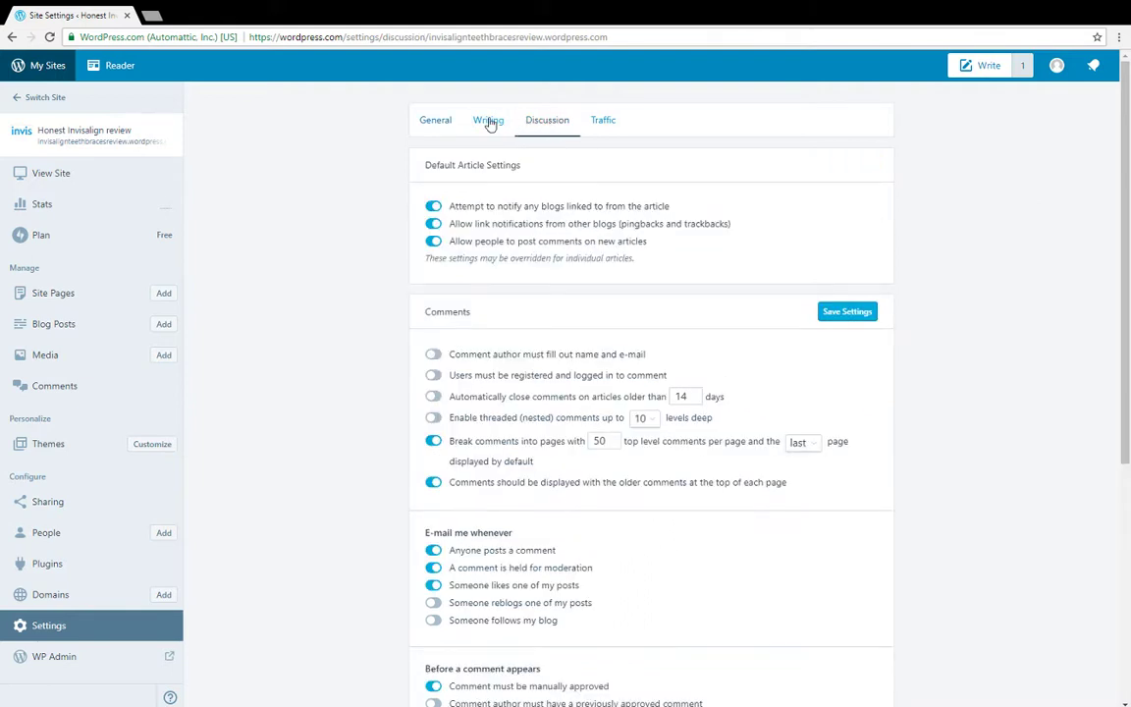
pyautogui.click(488, 121)
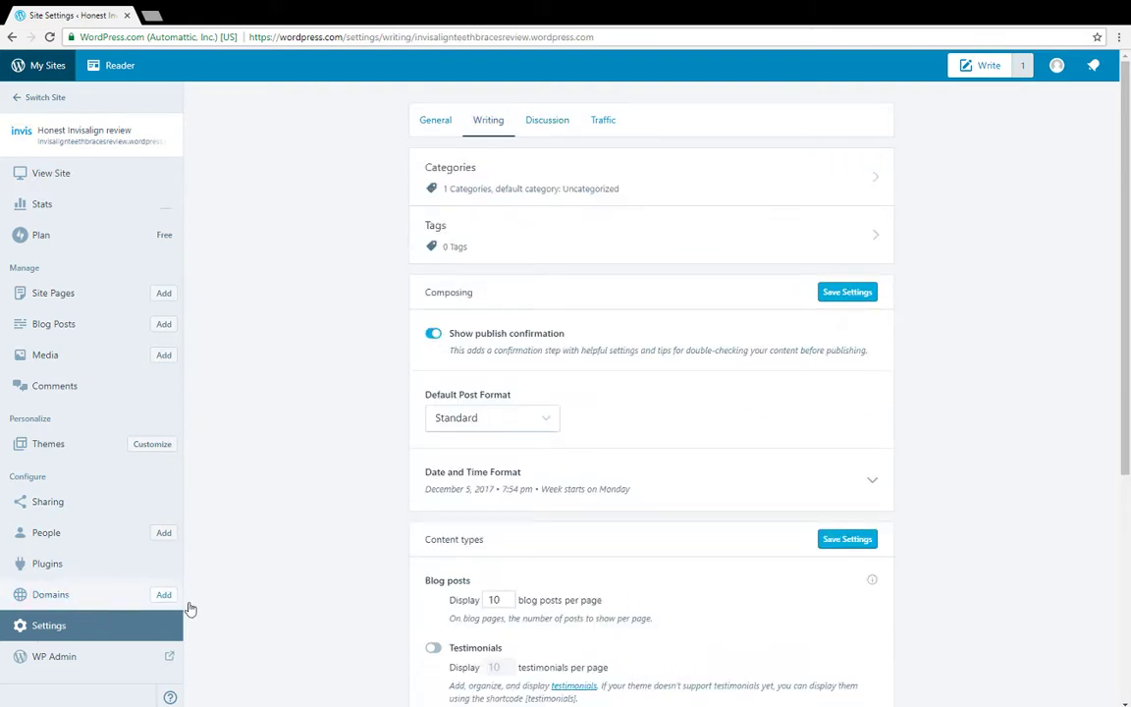
pyautogui.click(24, 628)
# Open the post "An honest Invisalign experience" for editing from the end of the site preview, without restoring the saved draft.
pyautogui.click(42, 177)
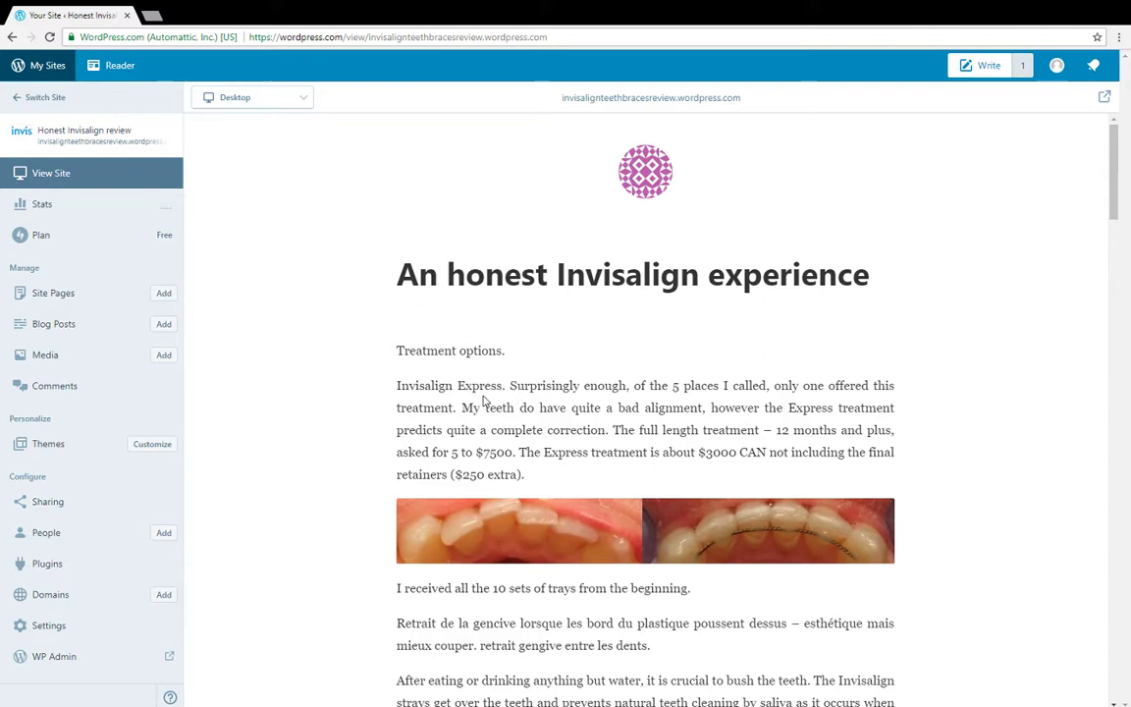
pyautogui.scroll(-3, 475, 412)
pyautogui.scroll(-15, 473, 420)
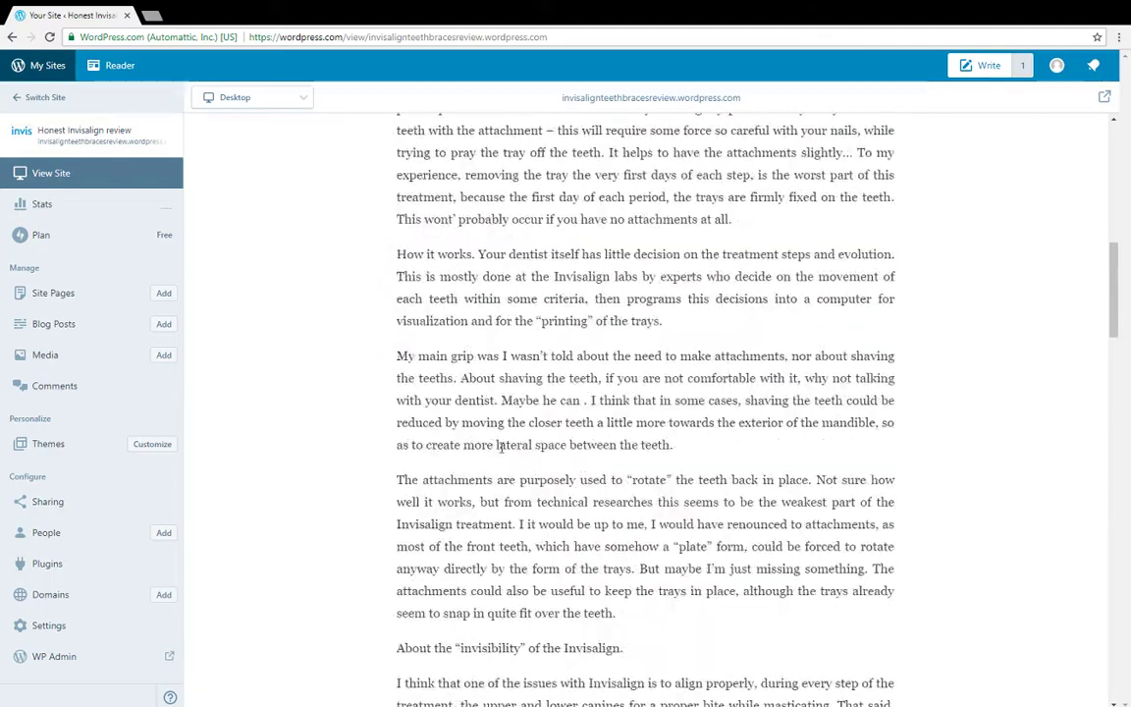
pyautogui.scroll(-12, 501, 452)
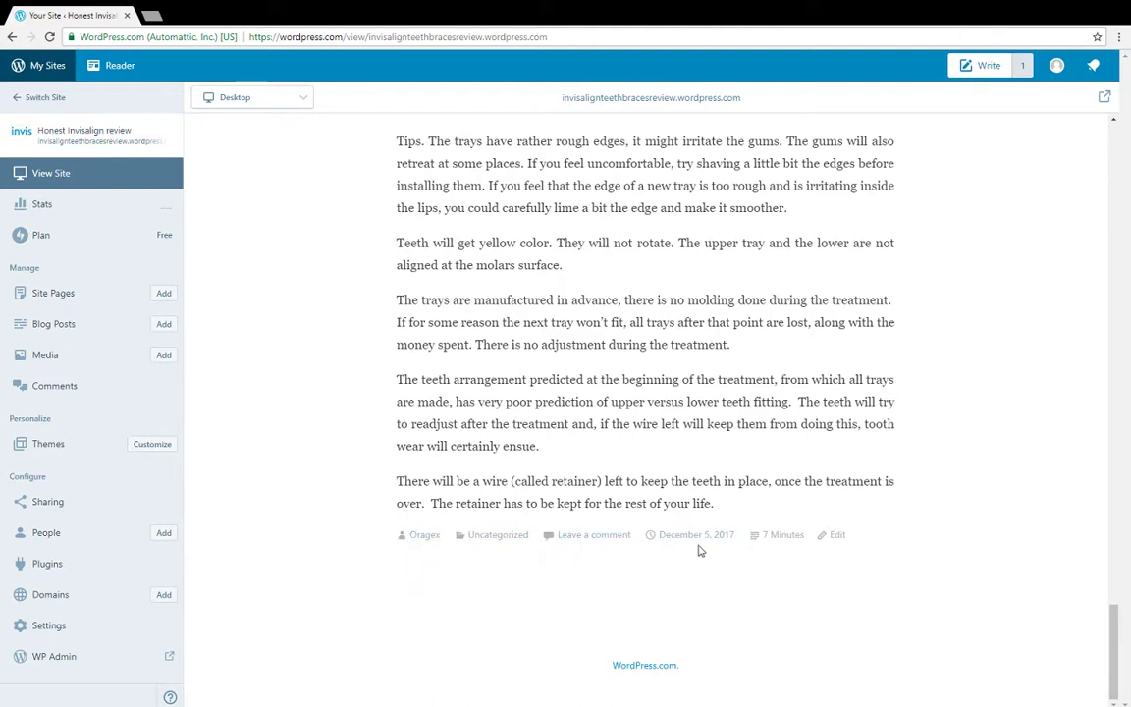
pyautogui.click(837, 536)
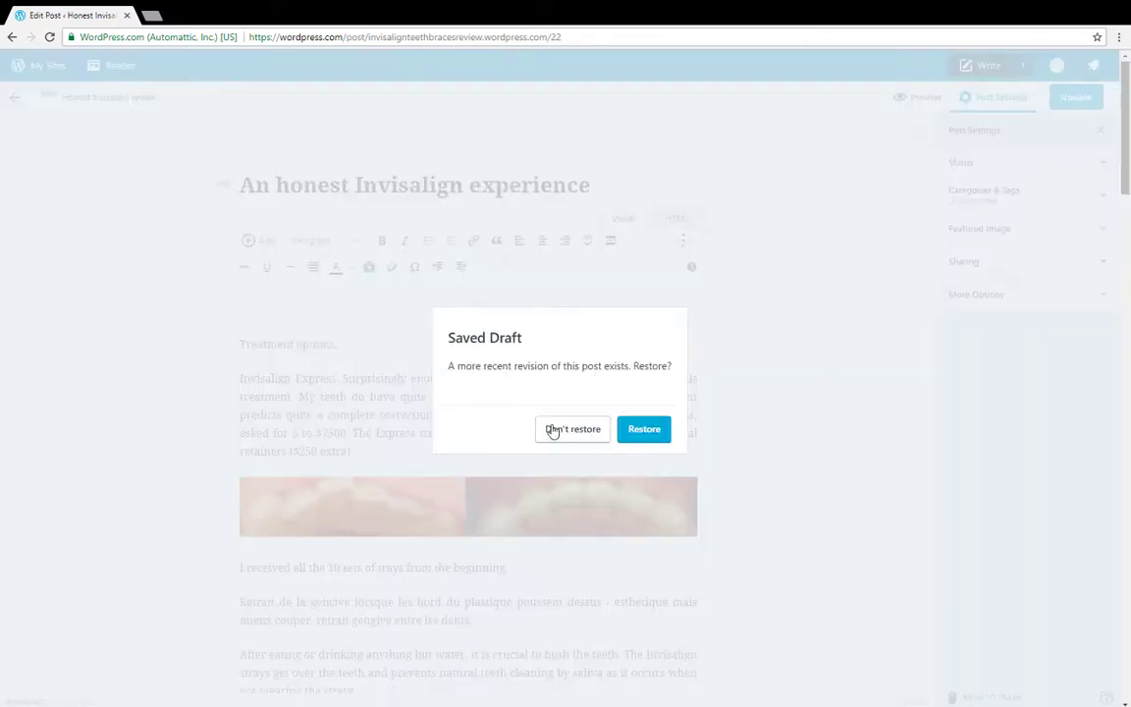
pyautogui.click(581, 429)
pyautogui.click(282, 380)
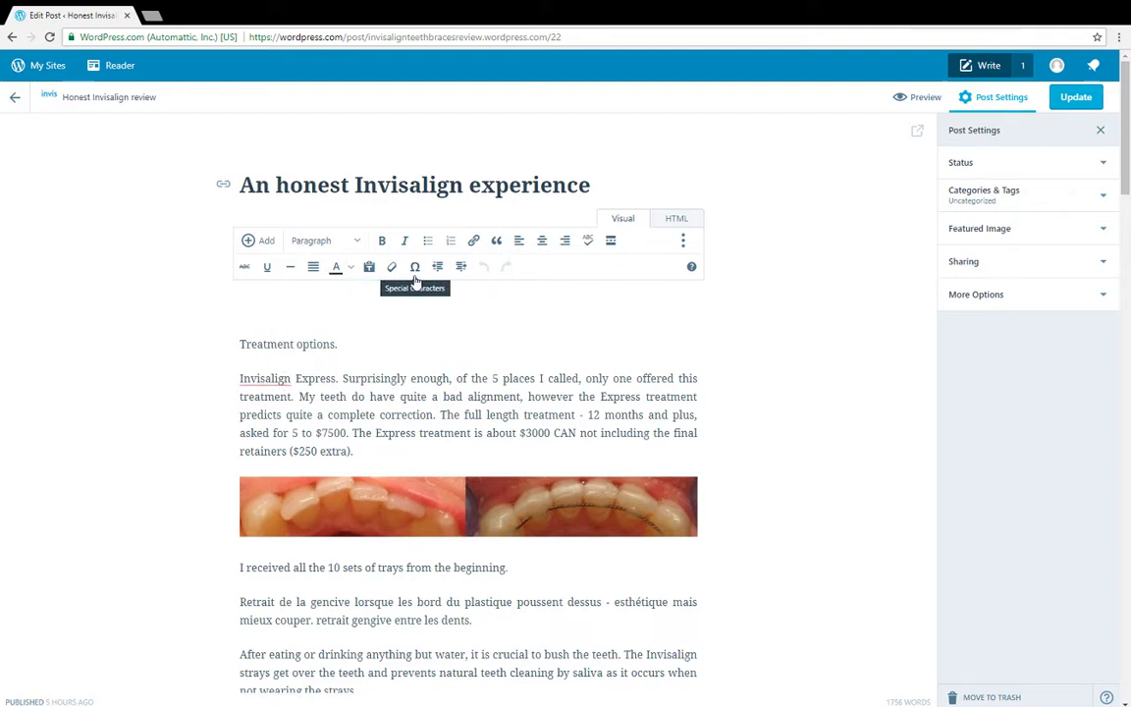
pyautogui.click(476, 416)
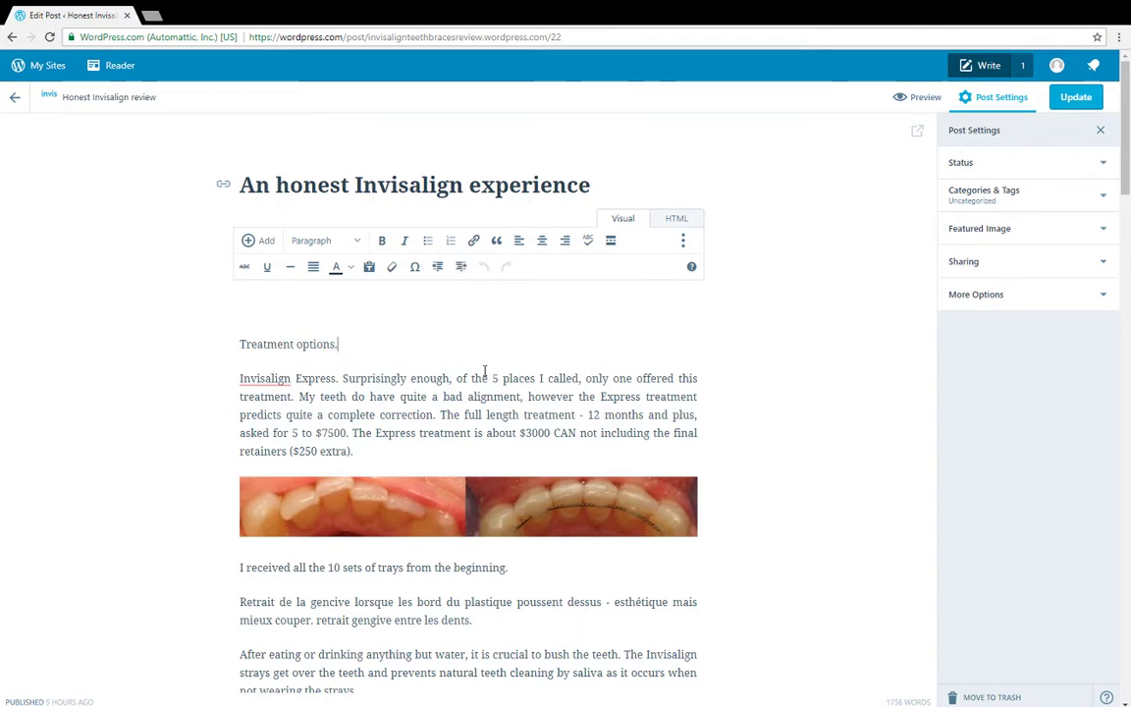
pyautogui.click(1077, 97)
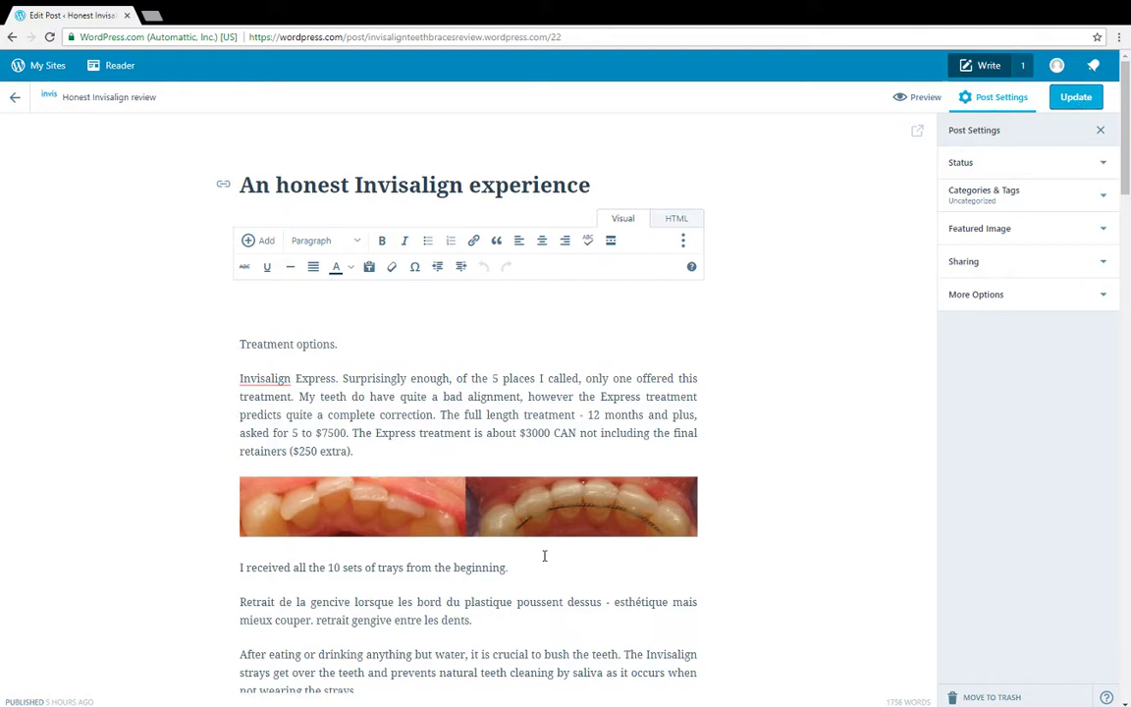
pyautogui.click(1077, 95)
# Insert the media library photo of hanging white globe lights in a new line below the "After eating or drinking" paragraph.
pyautogui.scroll(-3, 576, 344)
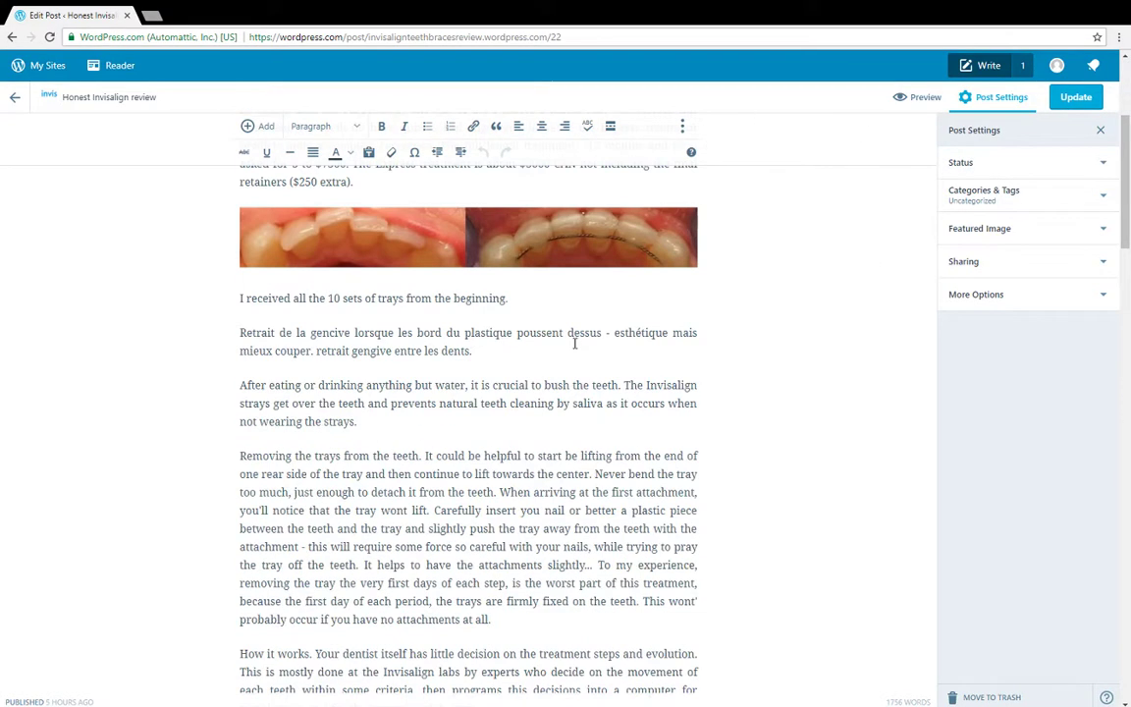
pyautogui.click(403, 421)
pyautogui.press('Return')
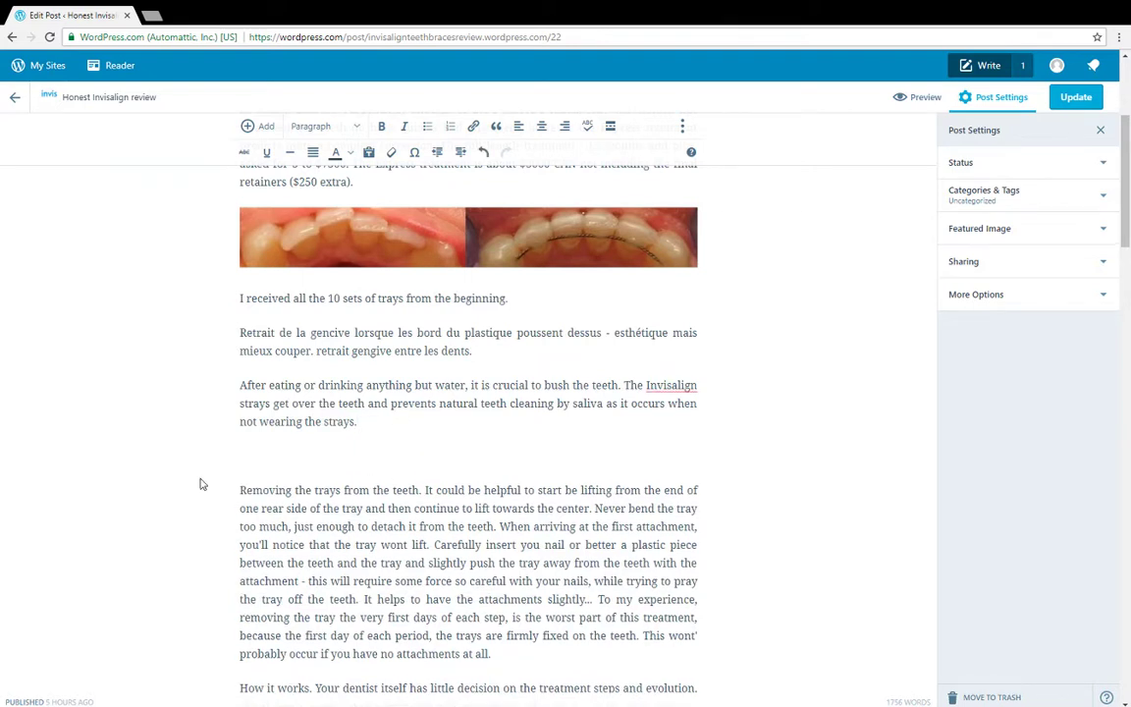
pyautogui.click(249, 128)
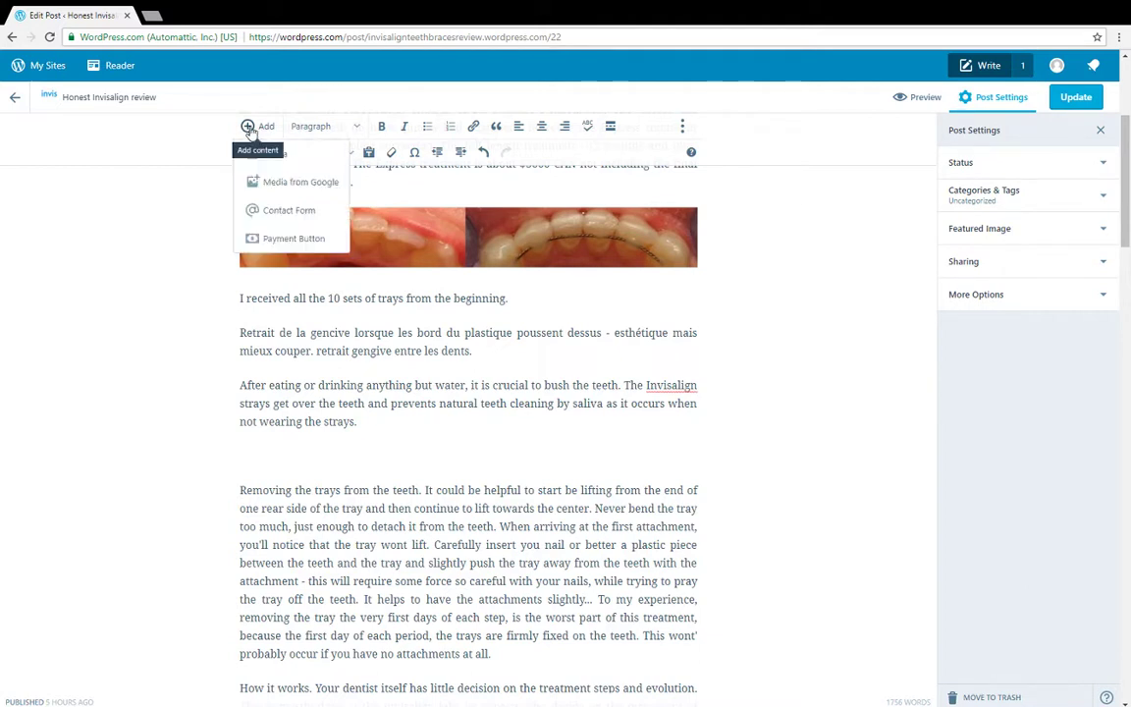
pyautogui.click(275, 159)
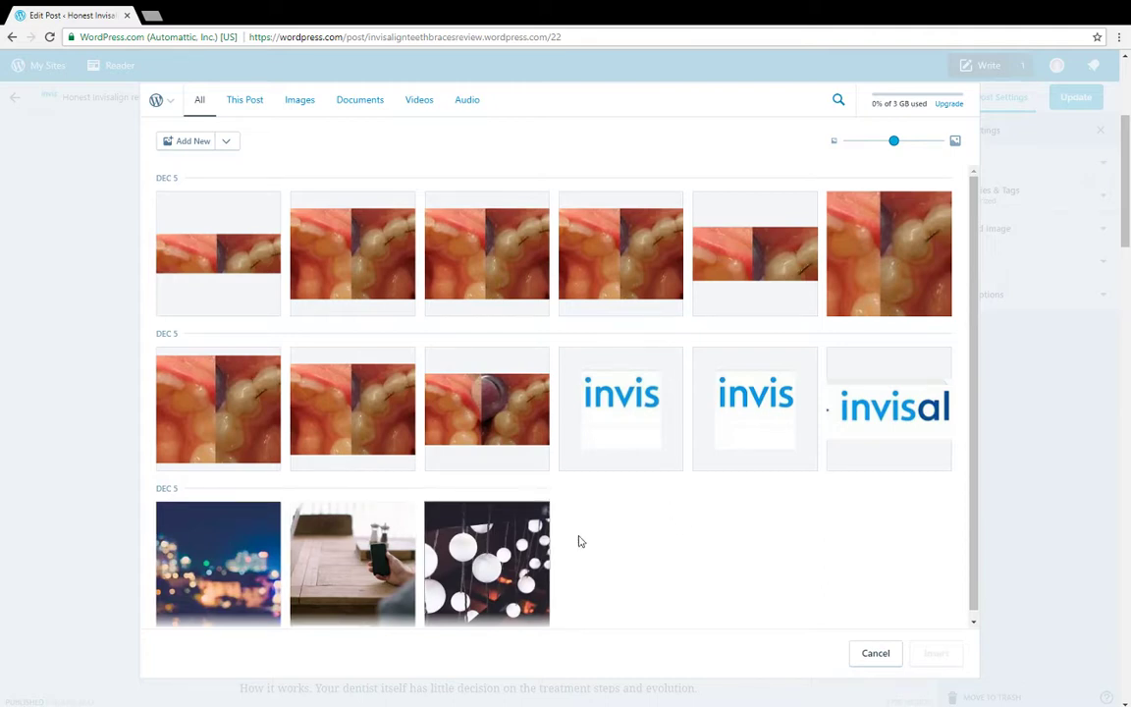
pyautogui.click(454, 536)
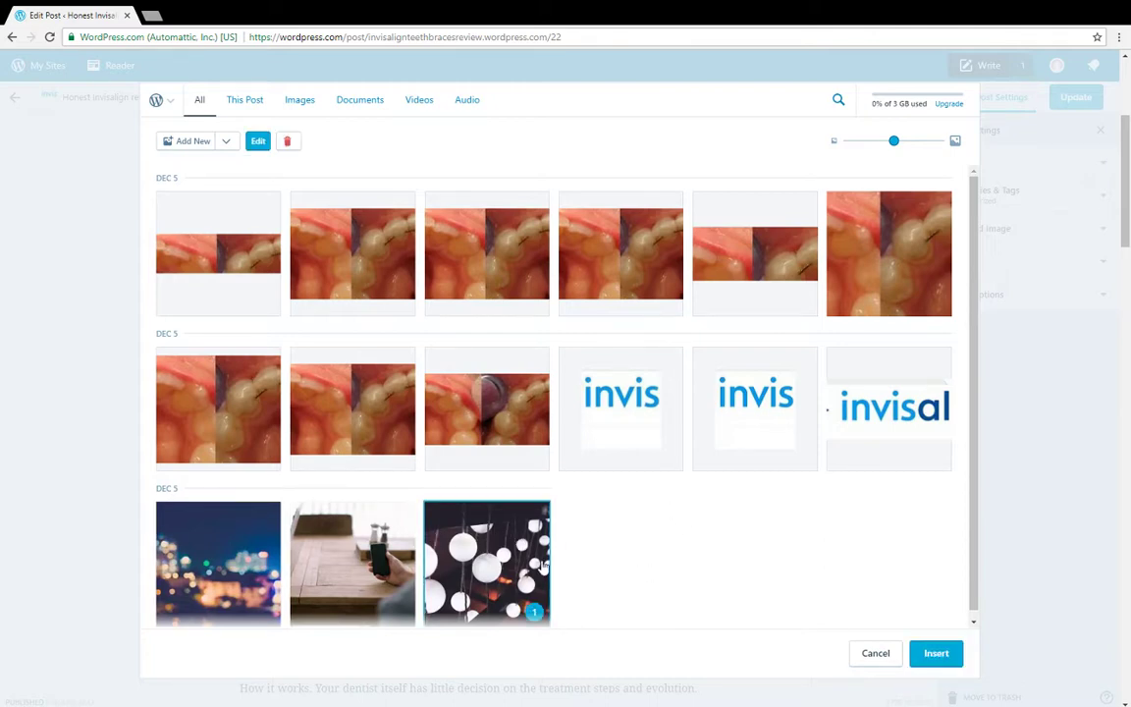
pyautogui.click(946, 654)
pyautogui.scroll(-2, 758, 405)
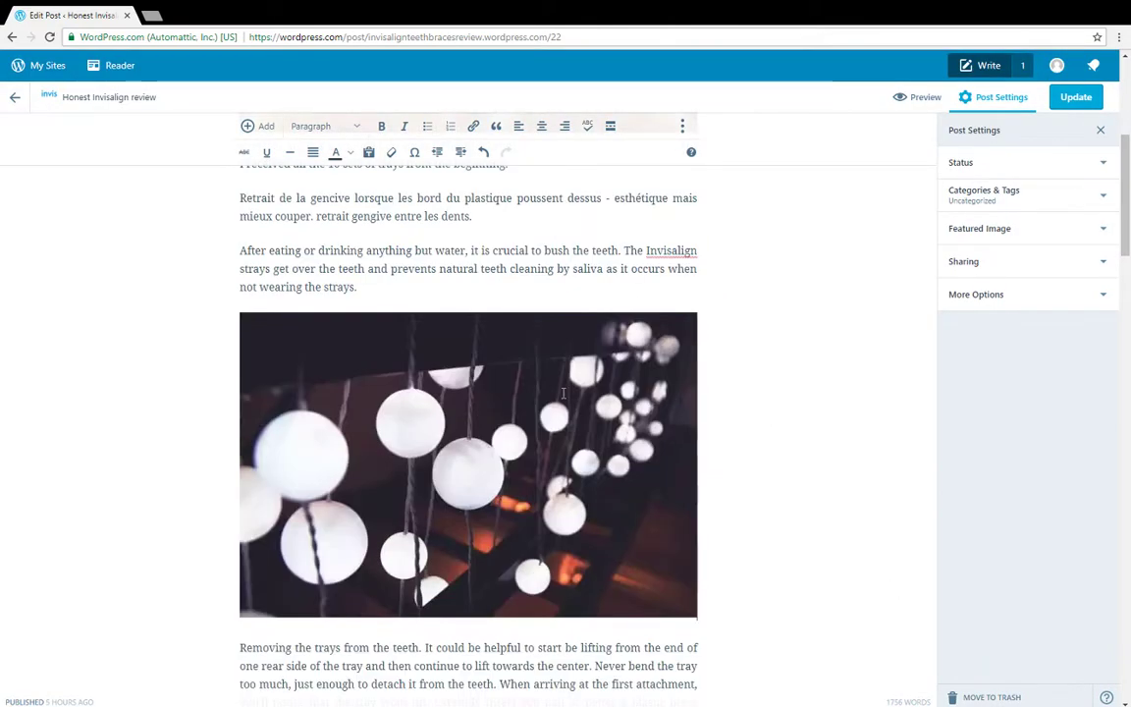
# Delete the globe lights photo from the post and leave the editor, discarding the unsaved changes.
pyautogui.click(440, 349)
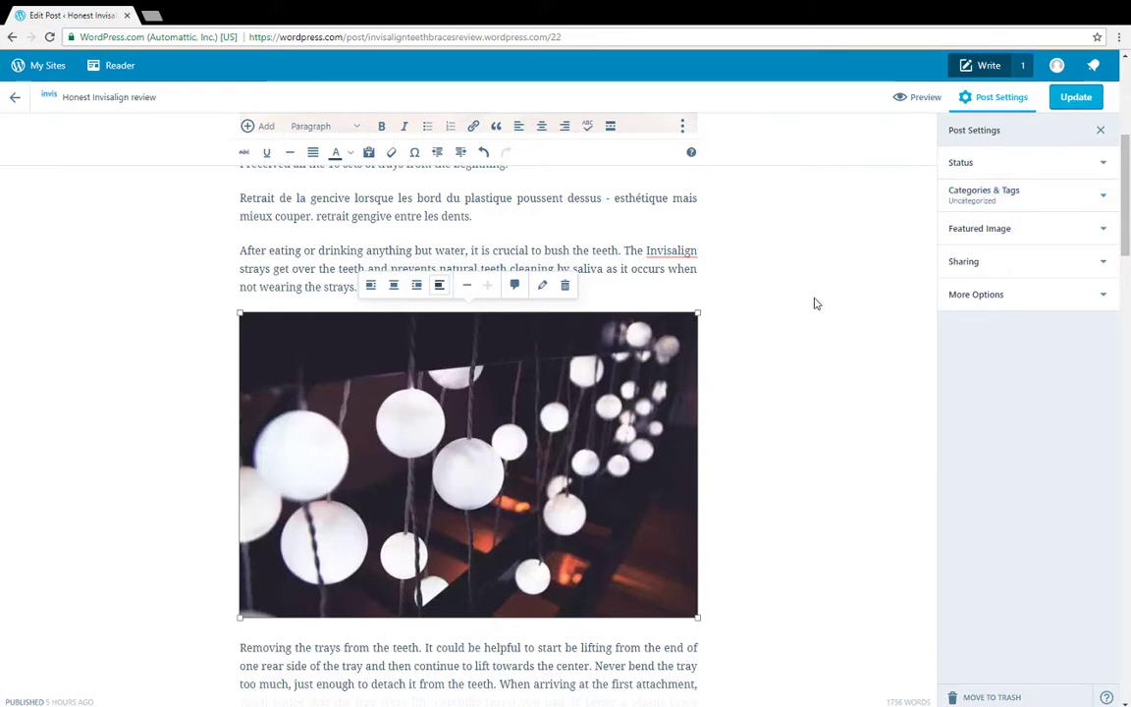
pyautogui.press('Delete')
pyautogui.scroll(5, 589, 294)
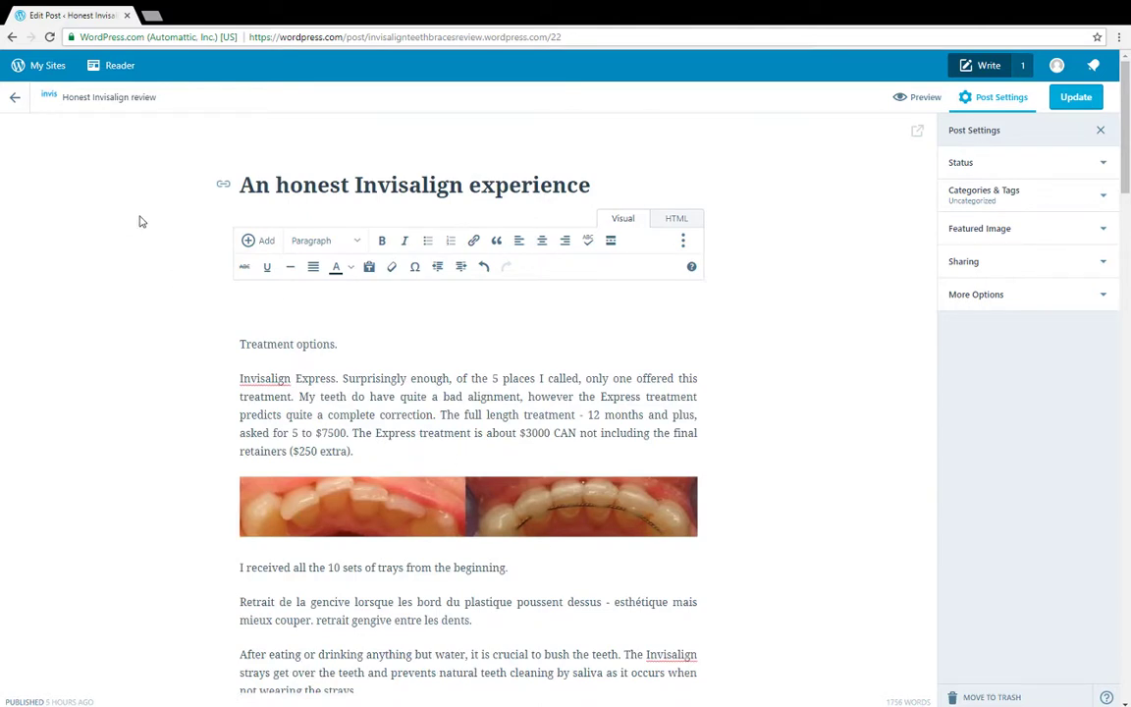
pyautogui.click(14, 101)
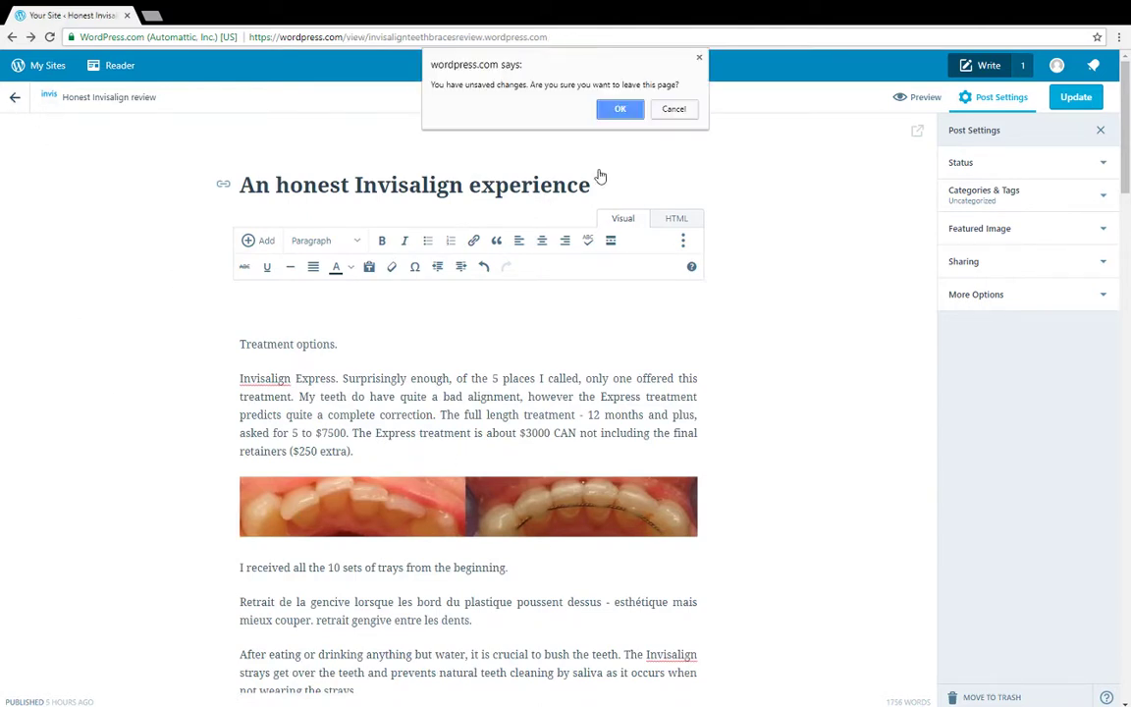
pyautogui.click(622, 110)
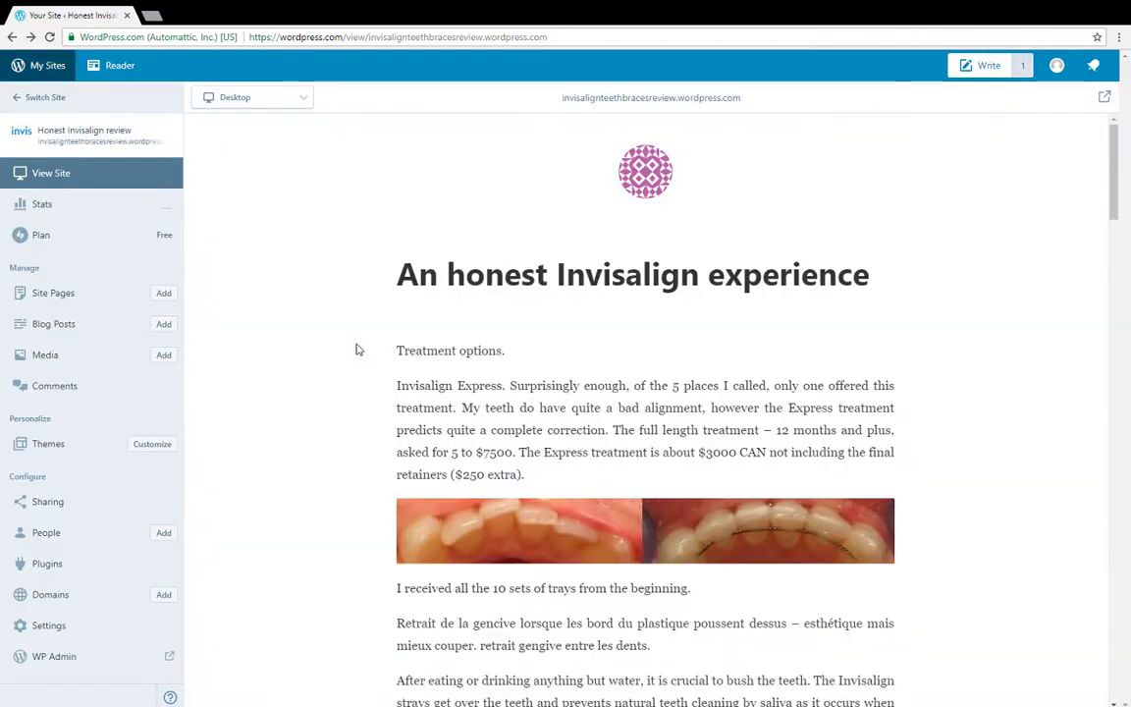
pyautogui.scroll(-2, 288, 328)
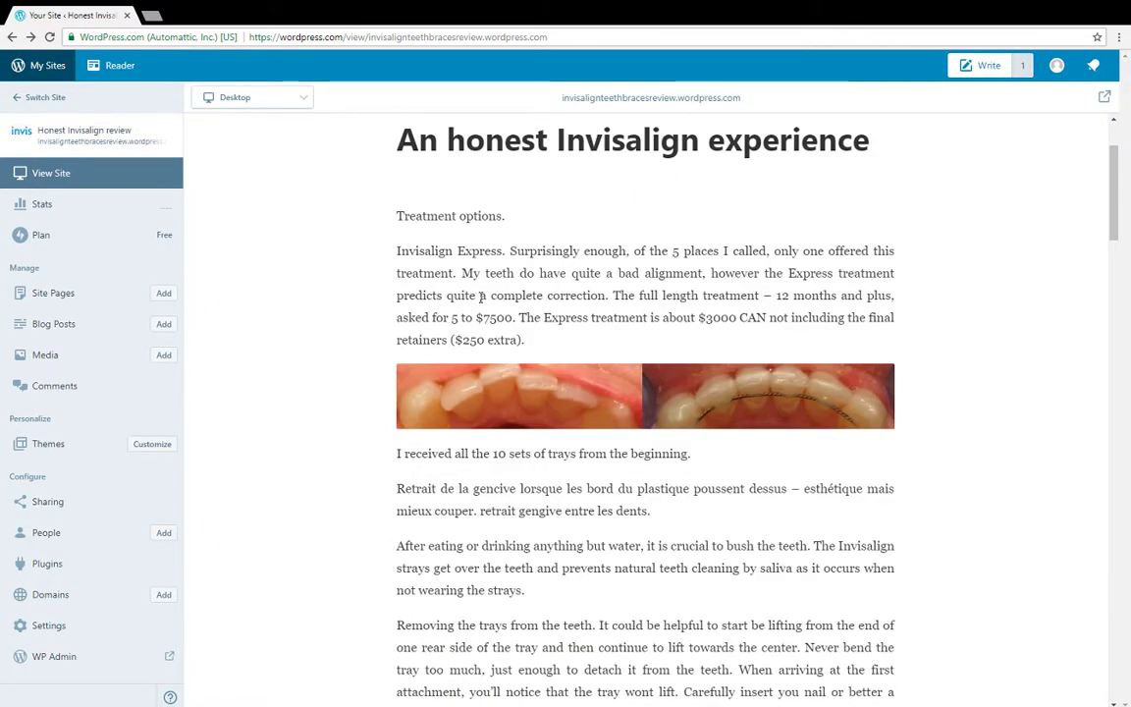
pyautogui.scroll(2, 550, 267)
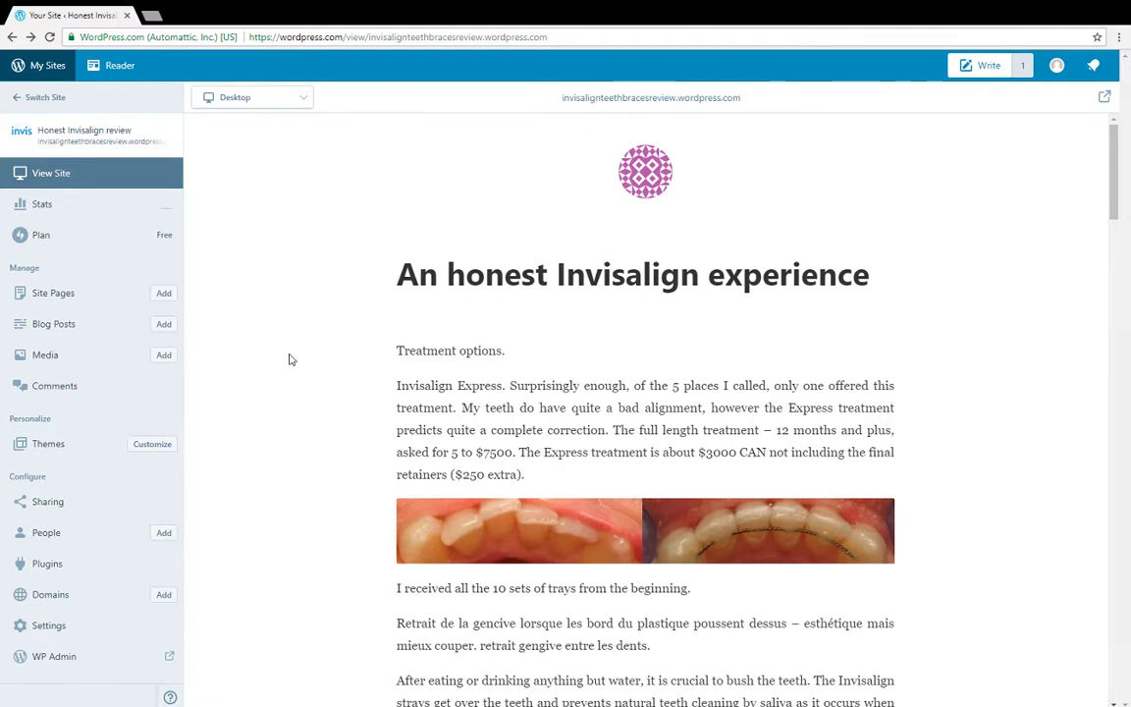
pyautogui.moveTo(458, 386); pyautogui.dragTo(497, 407)
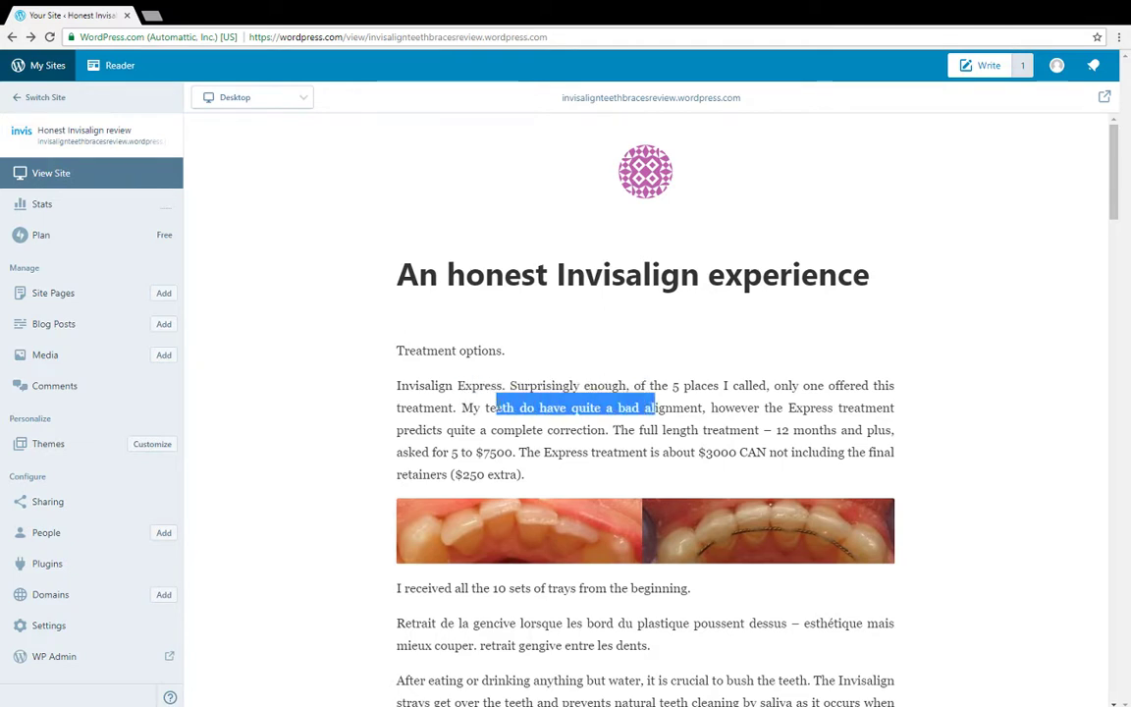
pyautogui.click(379, 350)
pyautogui.scroll(-2, 373, 336)
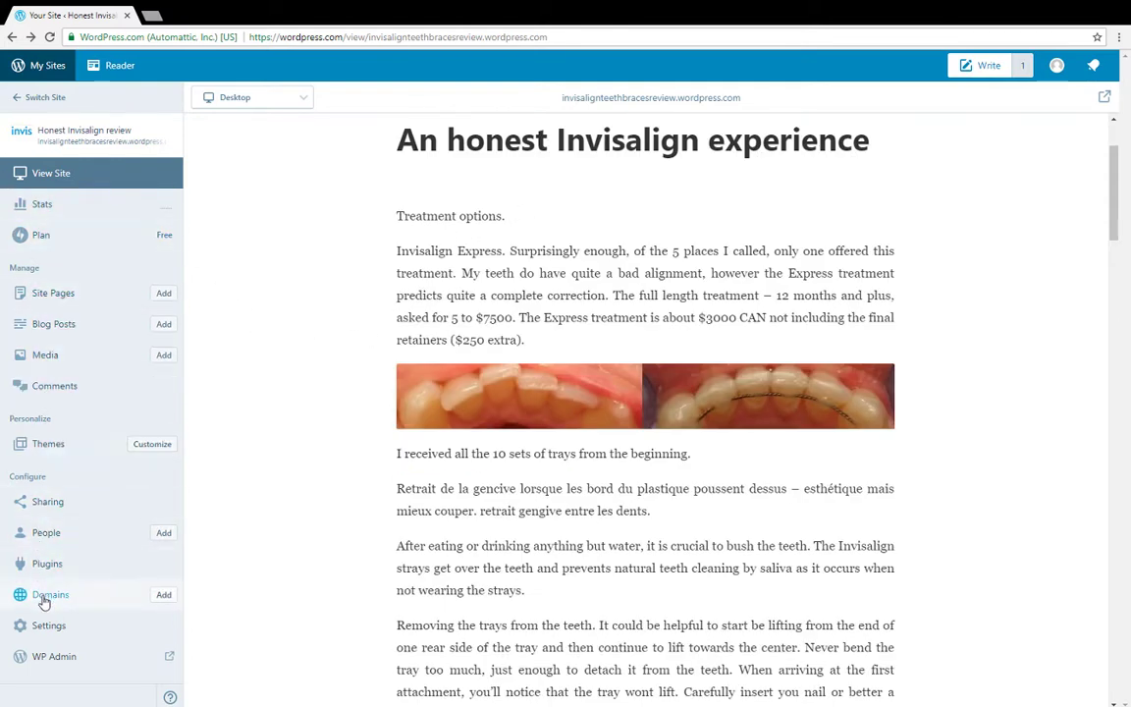
# Open the customizer's Site Identity settings and turn on the display of the site title and tagline.
pyautogui.click(153, 447)
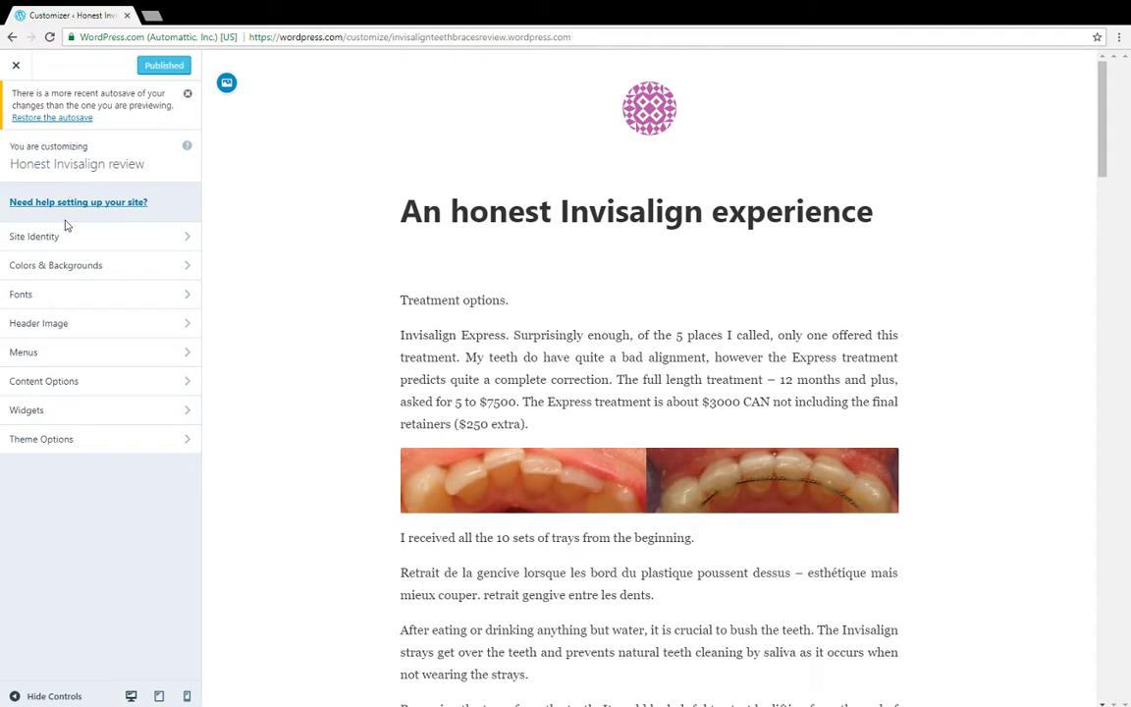
pyautogui.click(190, 242)
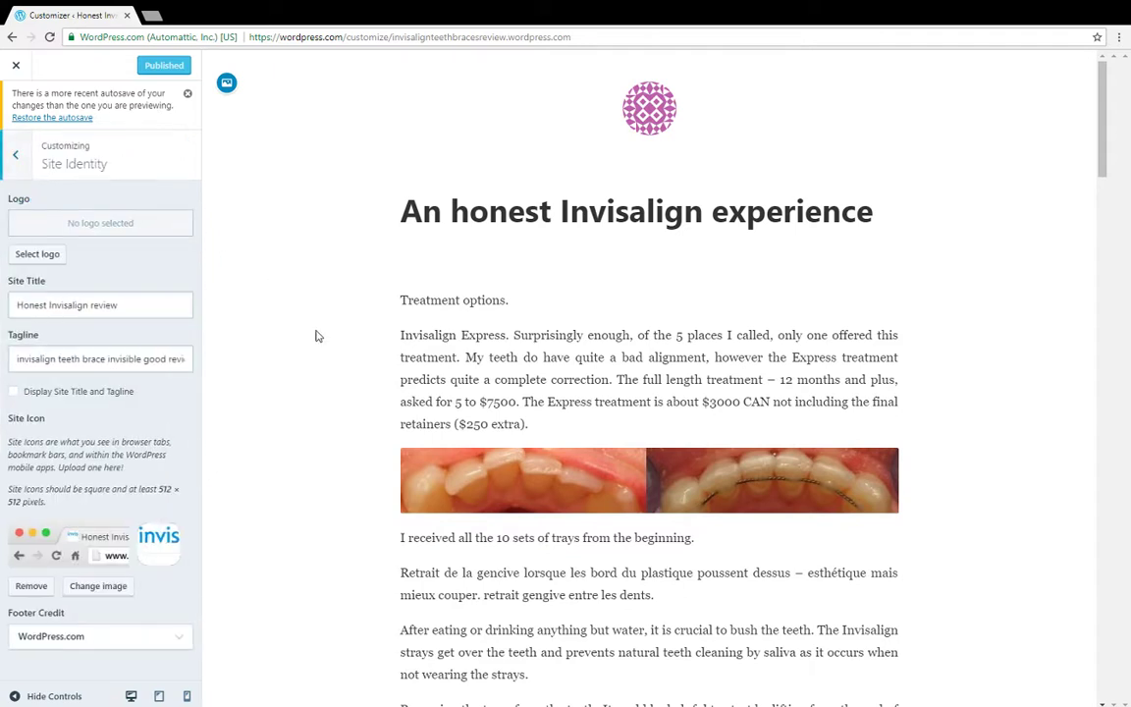
pyautogui.click(17, 359)
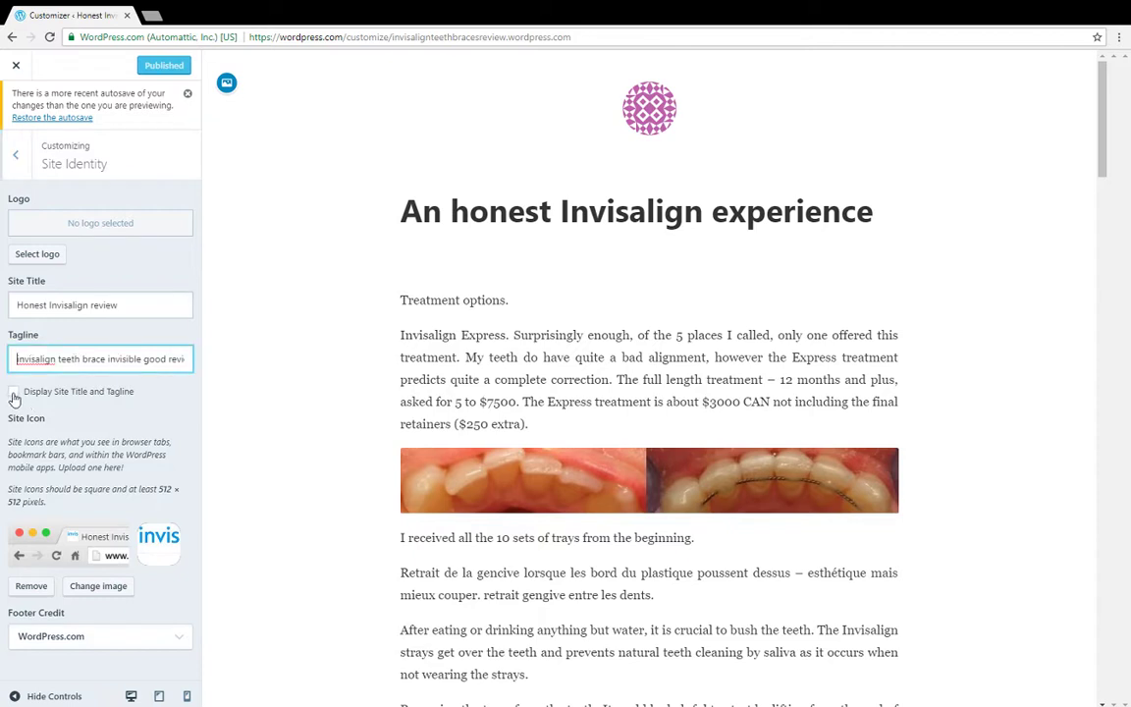
pyautogui.click(14, 391)
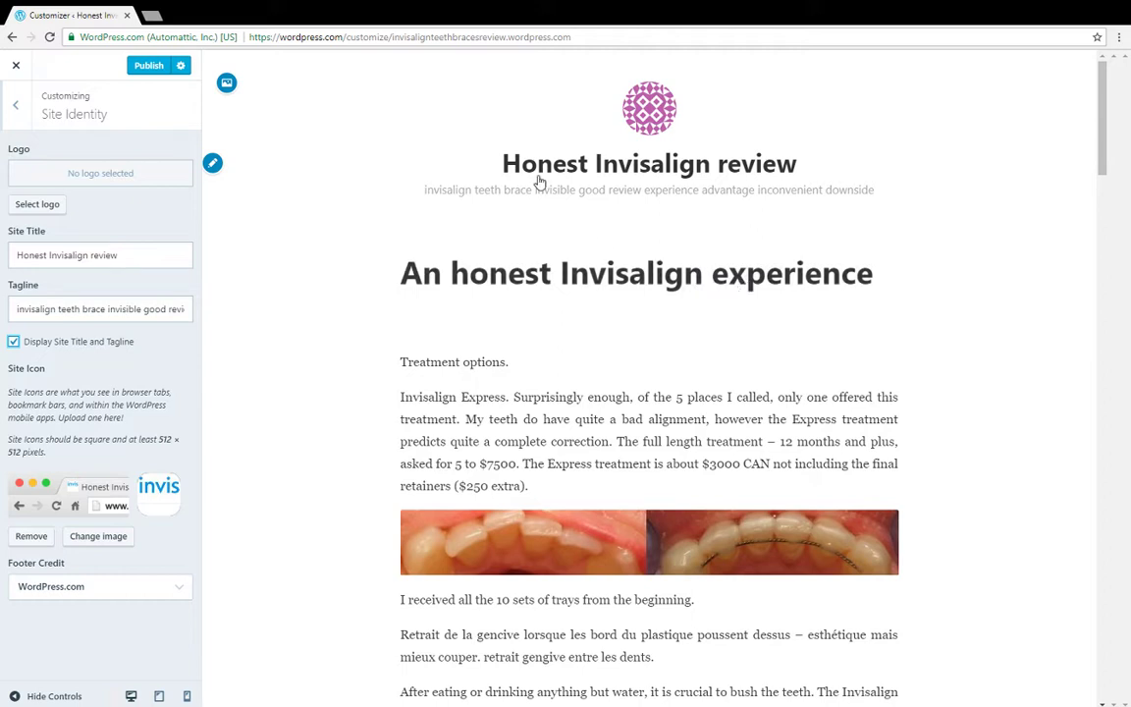
# Turn off the display of the site title and tagline, leaving the tagline text as it is.
pyautogui.click(25, 310)
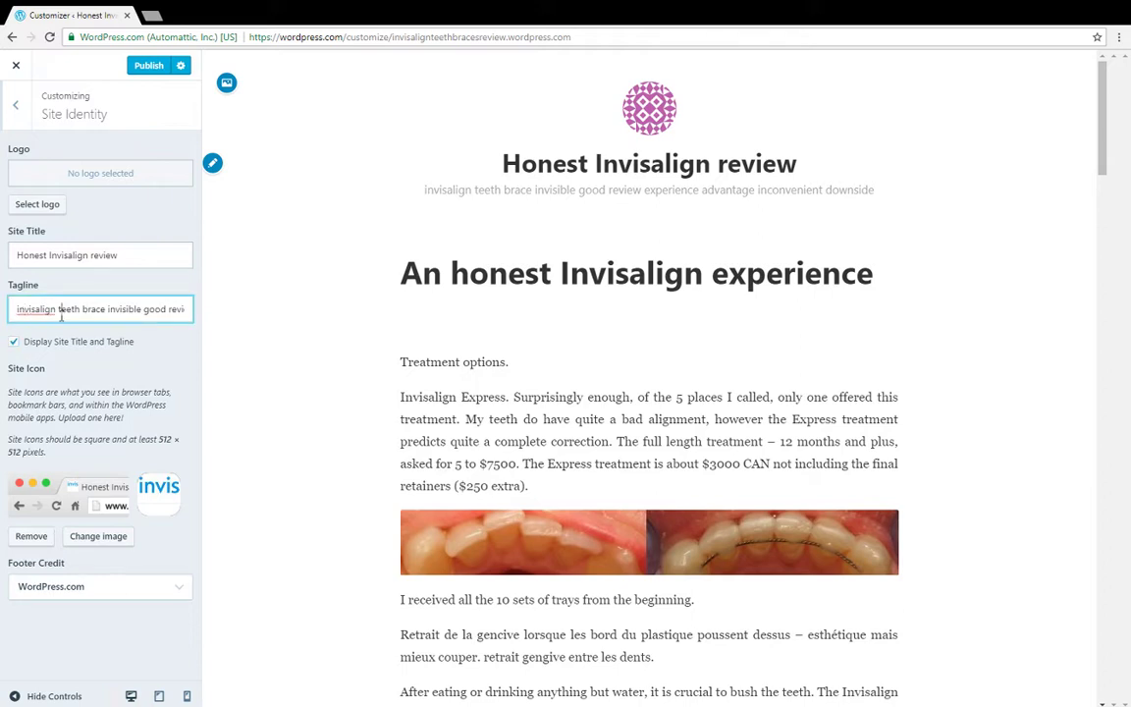
pyautogui.click(95, 310)
pyautogui.click(13, 342)
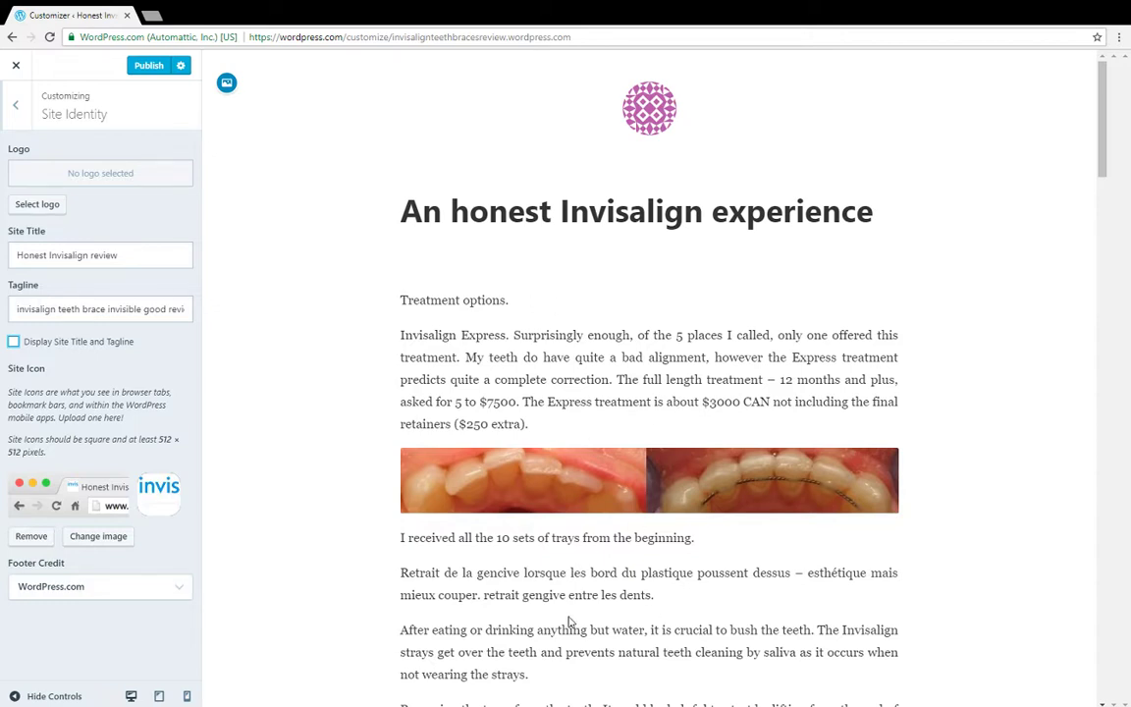
# Switch the customizer's publishing action to Save Draft and back to Publish.
pyautogui.click(180, 66)
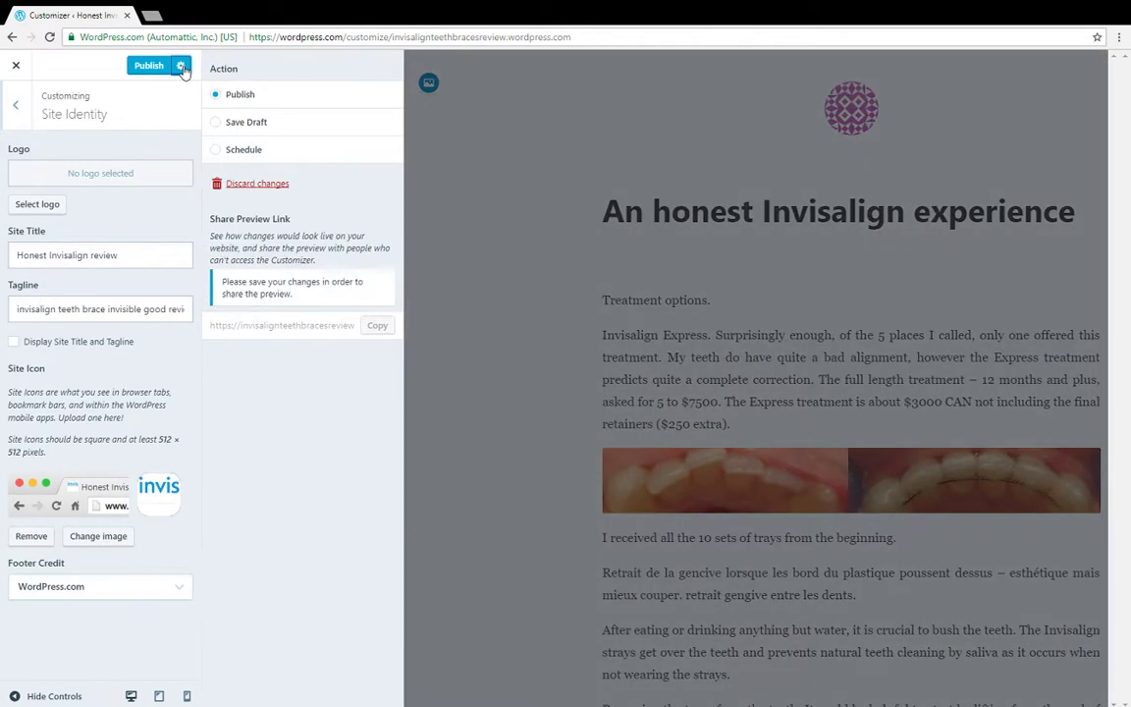
pyautogui.click(230, 125)
pyautogui.click(142, 67)
pyautogui.click(215, 95)
pyautogui.click(184, 71)
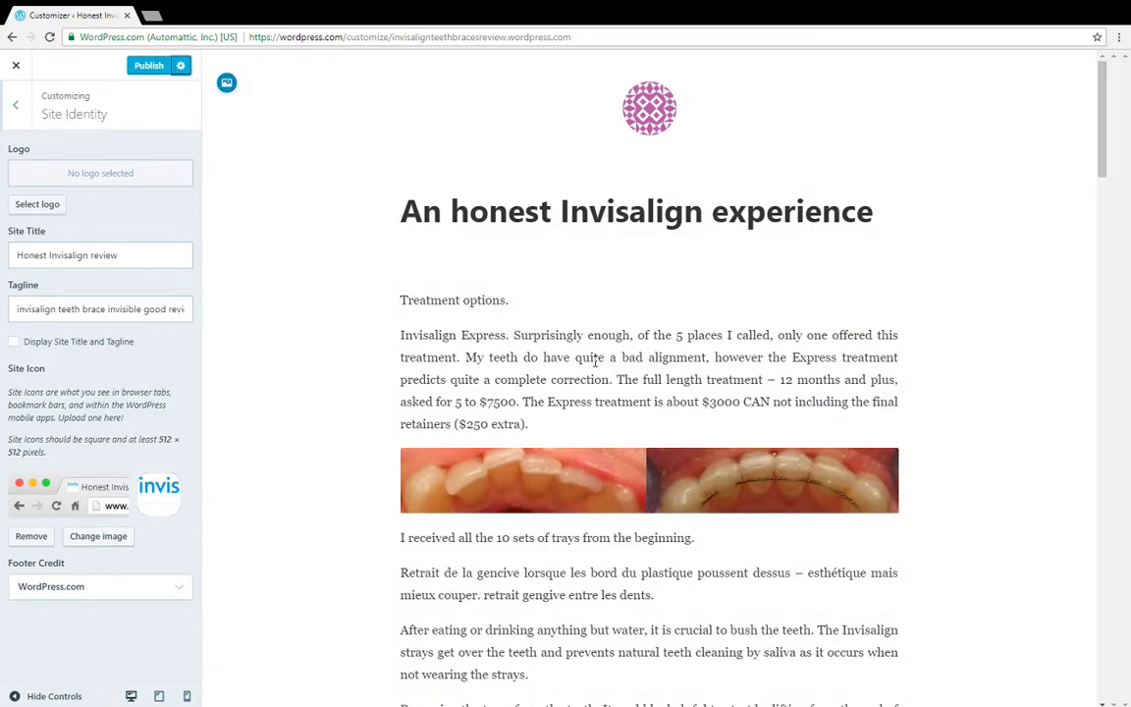
# Open the customizer's Fonts settings, set the base font to Anonymous Pro, and check the post preview.
pyautogui.click(16, 104)
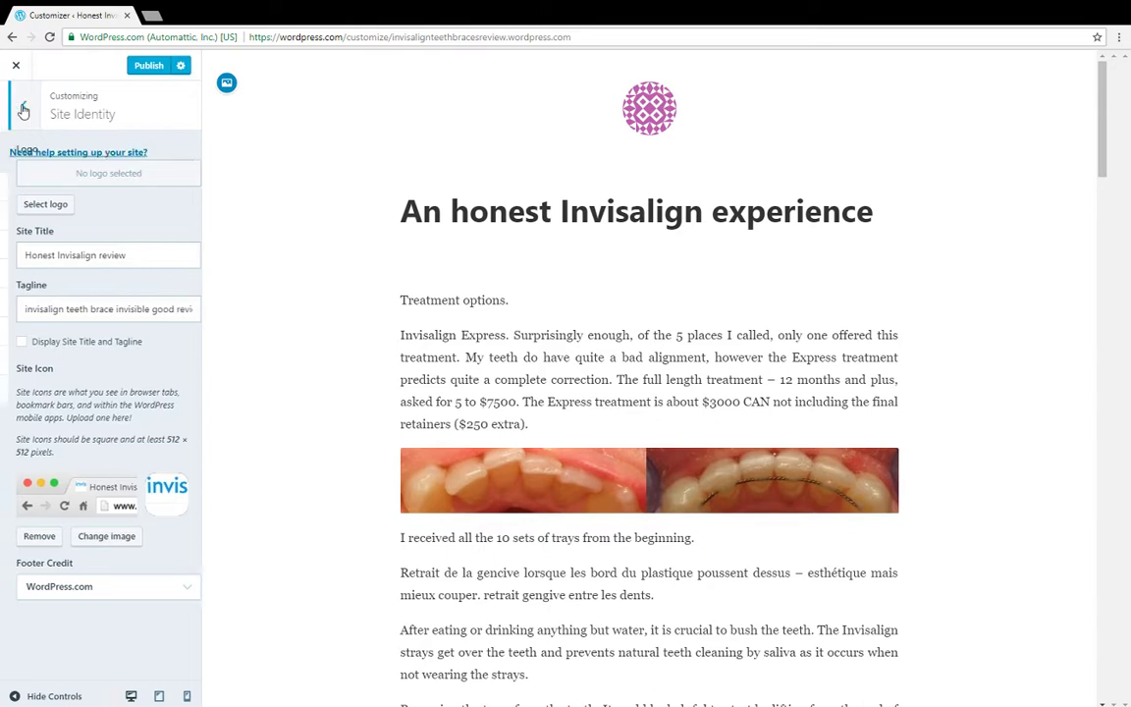
pyautogui.click(188, 244)
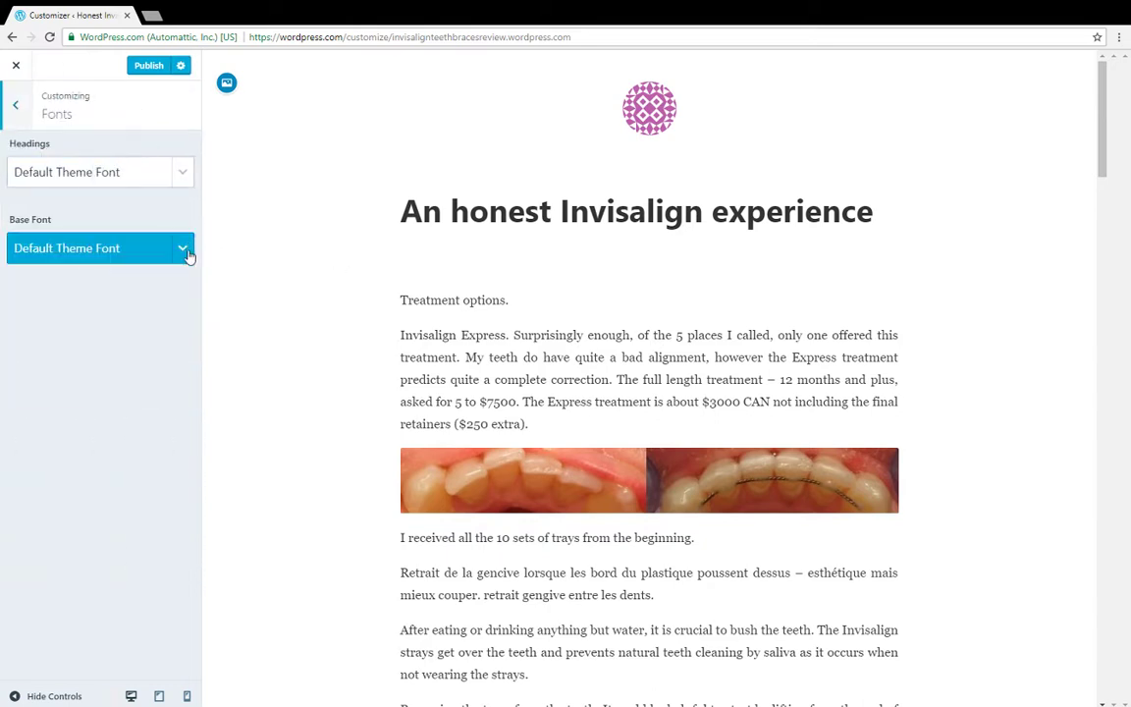
pyautogui.click(88, 251)
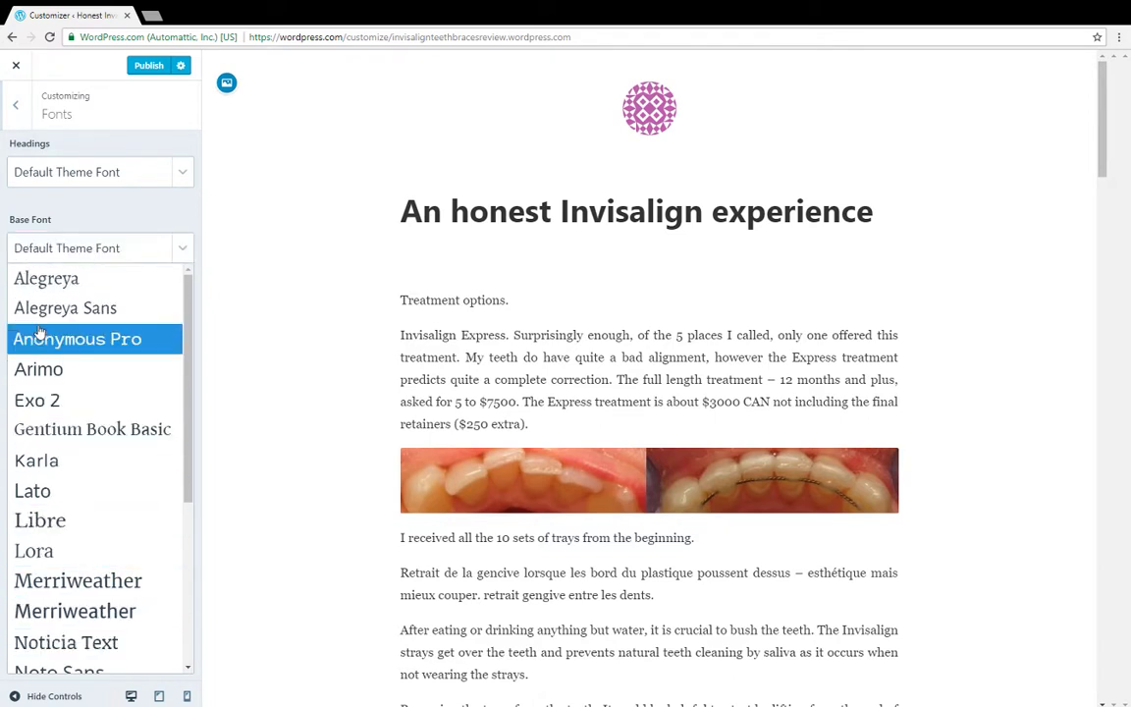
pyautogui.click(189, 250)
pyautogui.moveTo(495, 335); pyautogui.dragTo(615, 335)
pyautogui.click(182, 251)
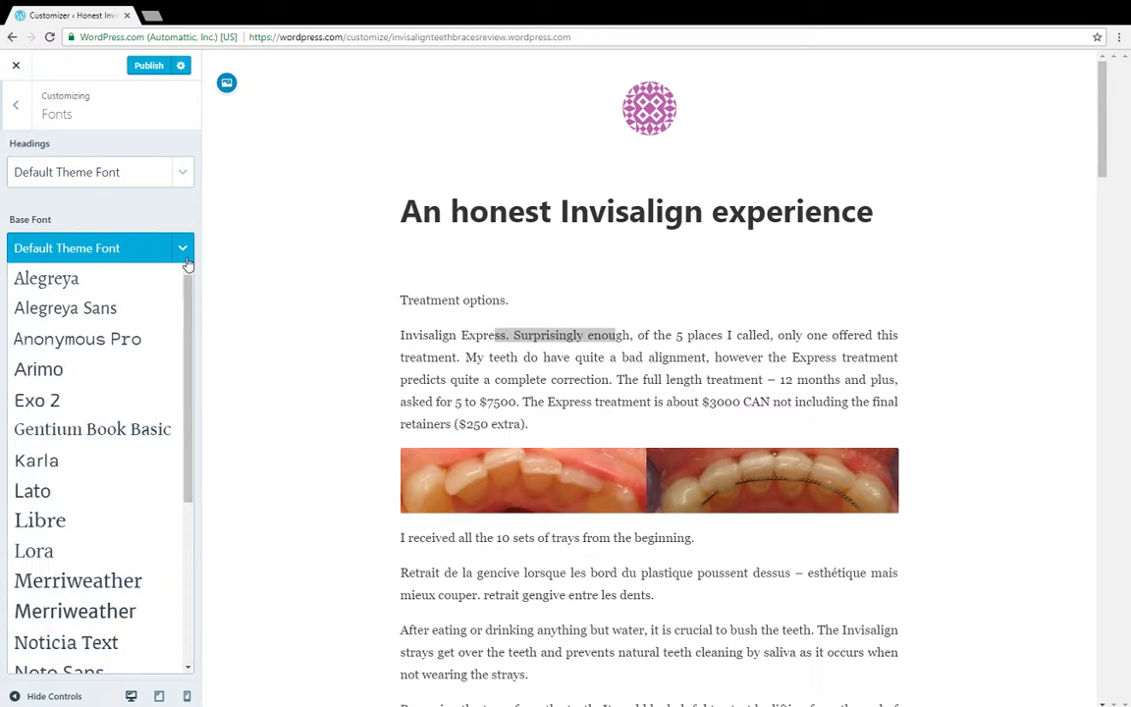
pyautogui.click(115, 339)
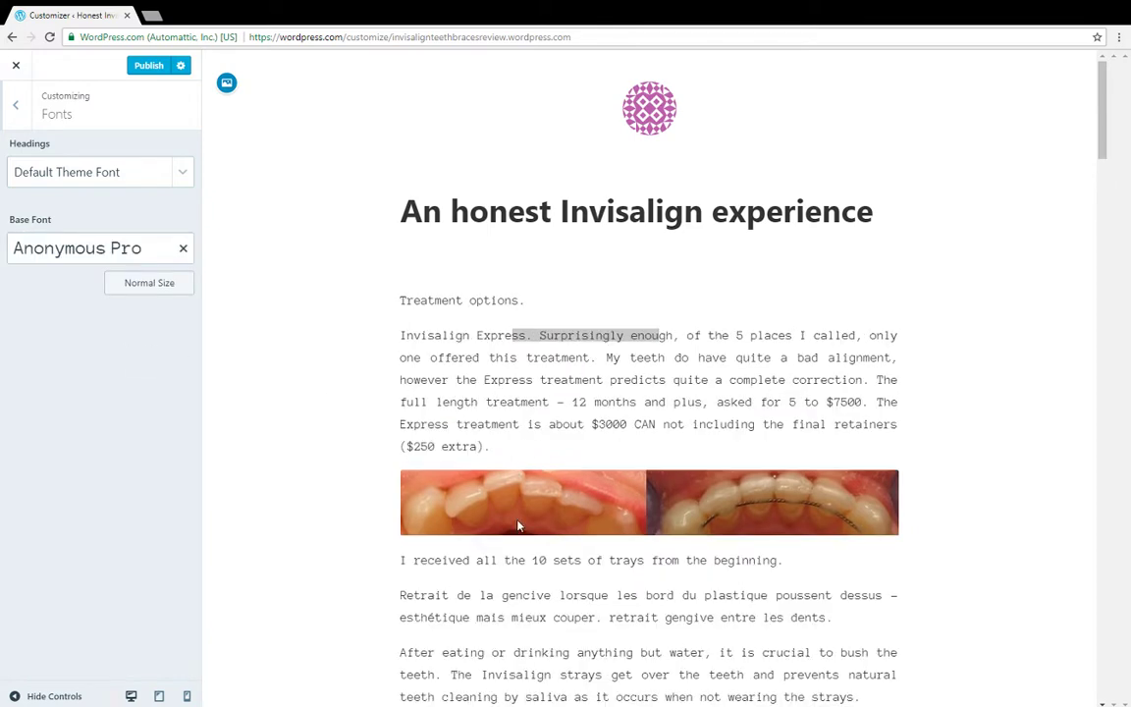
pyautogui.scroll(-4, 589, 505)
pyautogui.scroll(4, 540, 471)
# Browse the available base fonts without choosing a different one.
pyautogui.click(149, 257)
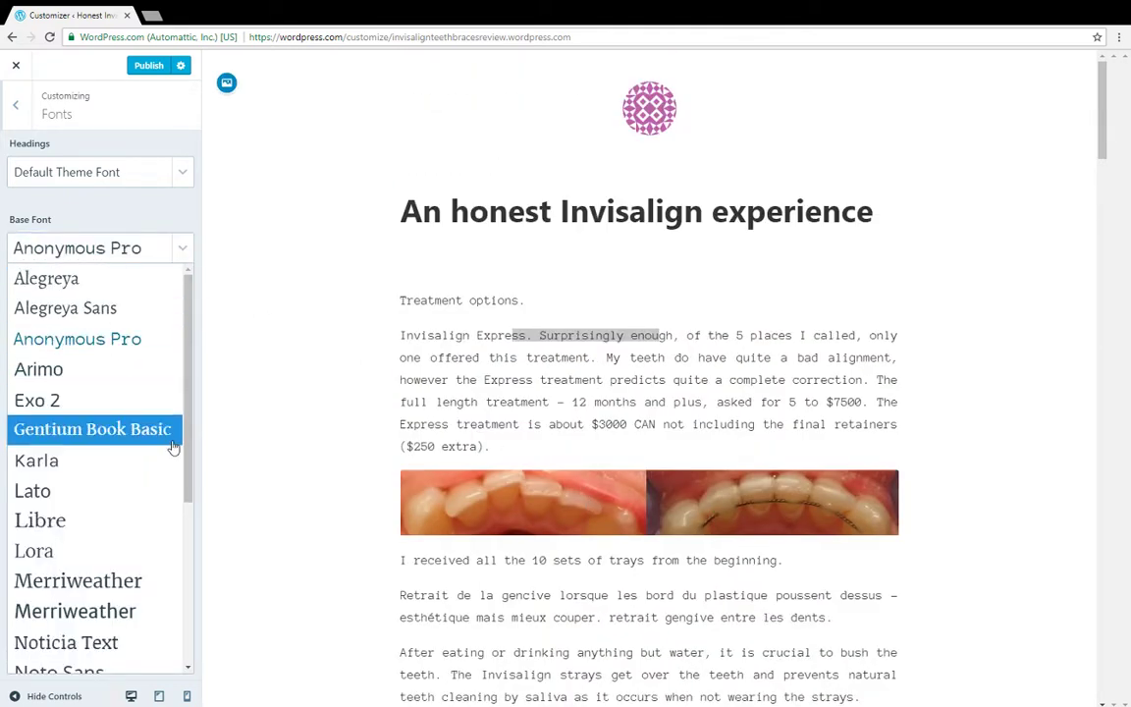
pyautogui.moveTo(190, 331); pyautogui.dragTo(585, 361)
pyautogui.click(622, 378)
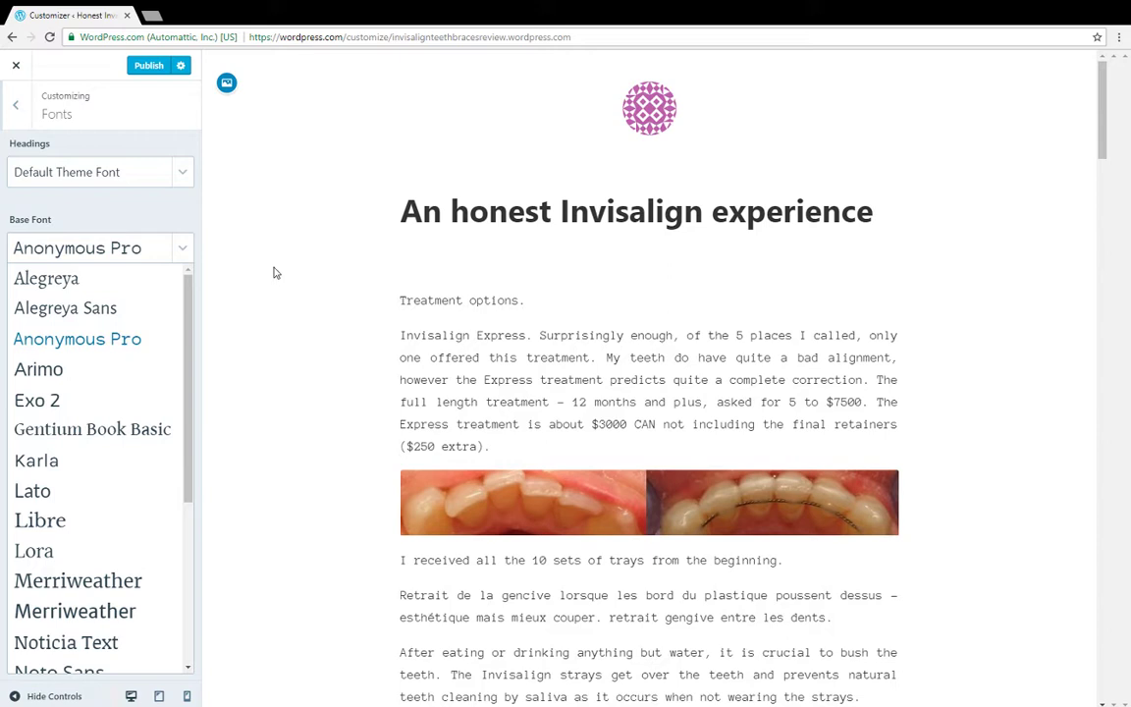
pyautogui.click(183, 247)
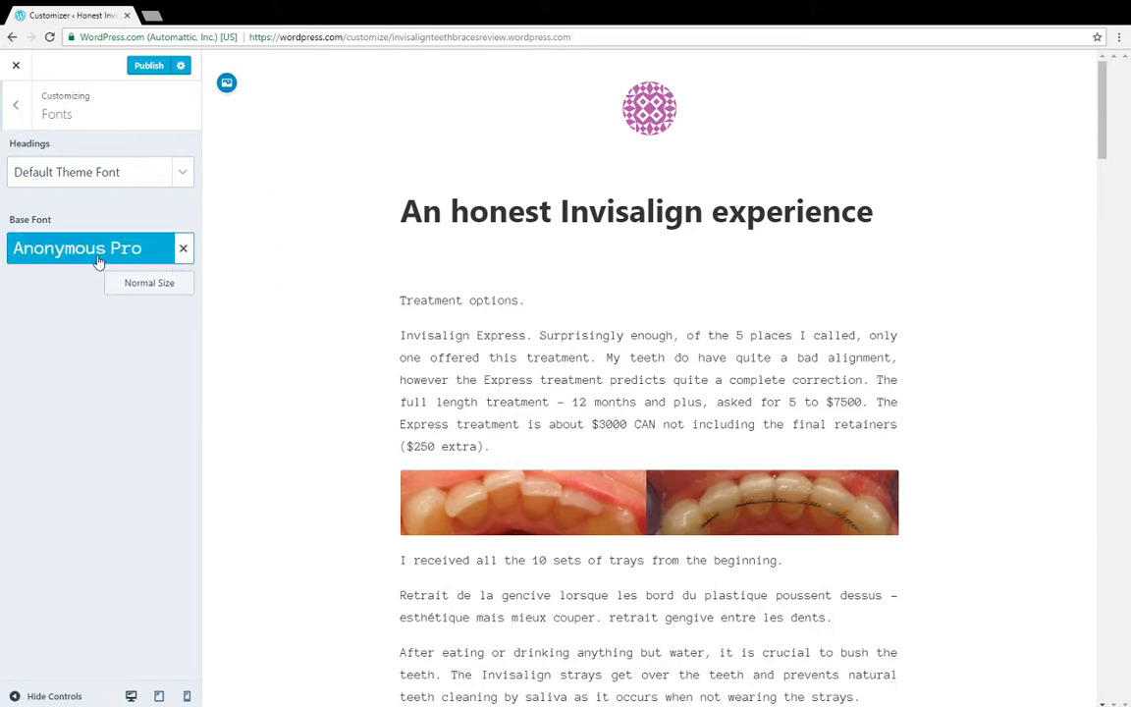
# Examine the customizer's Header Image settings, including the uploaded and suggested headers, and return to the main customizer list.
pyautogui.click(15, 105)
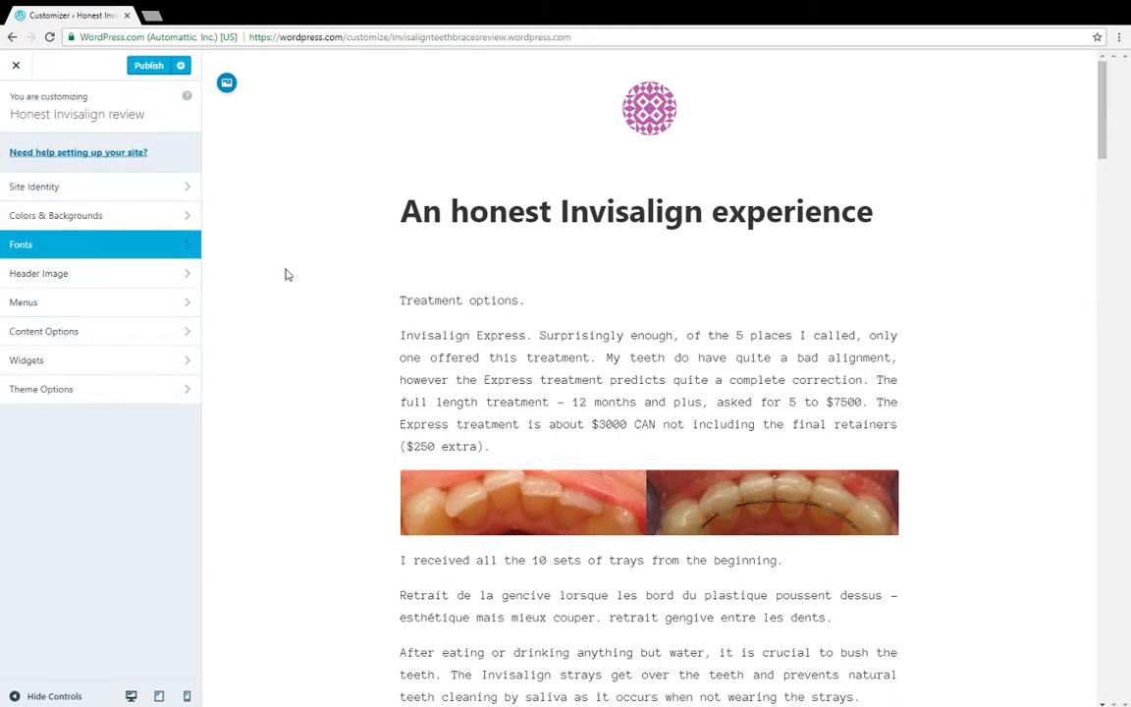
pyautogui.click(185, 273)
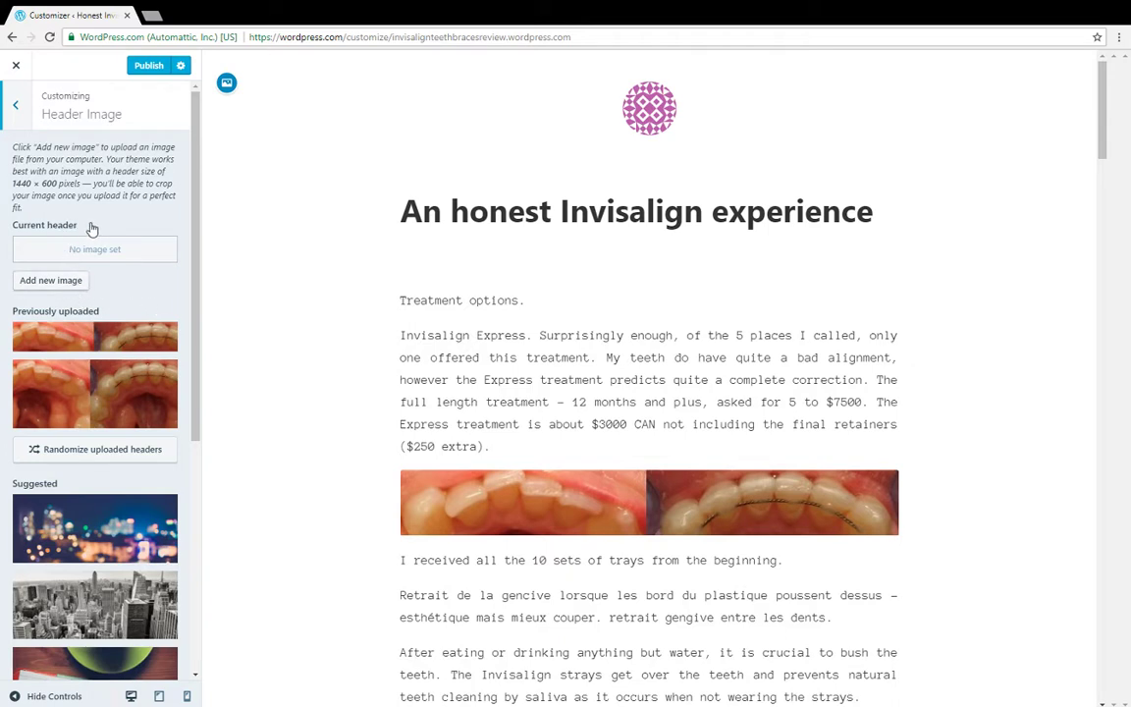
pyautogui.click(17, 106)
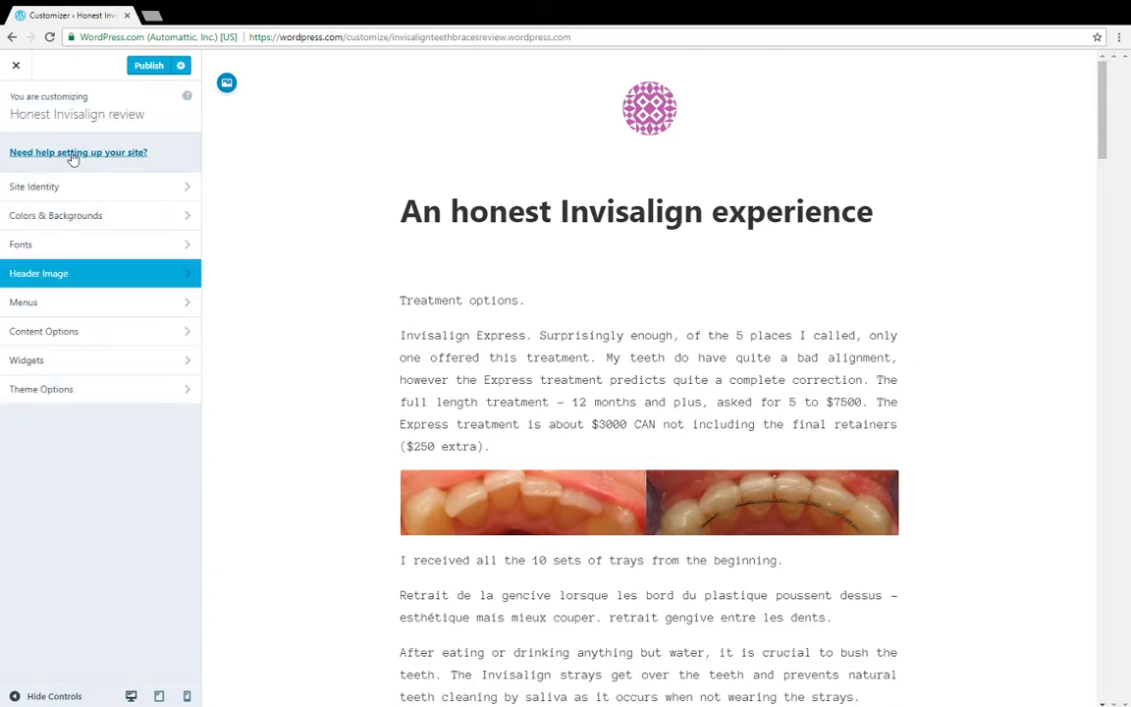
# Try assigning the Social Media menu to the Social Menu location, unassign it again, and return to the menu list.
pyautogui.click(192, 306)
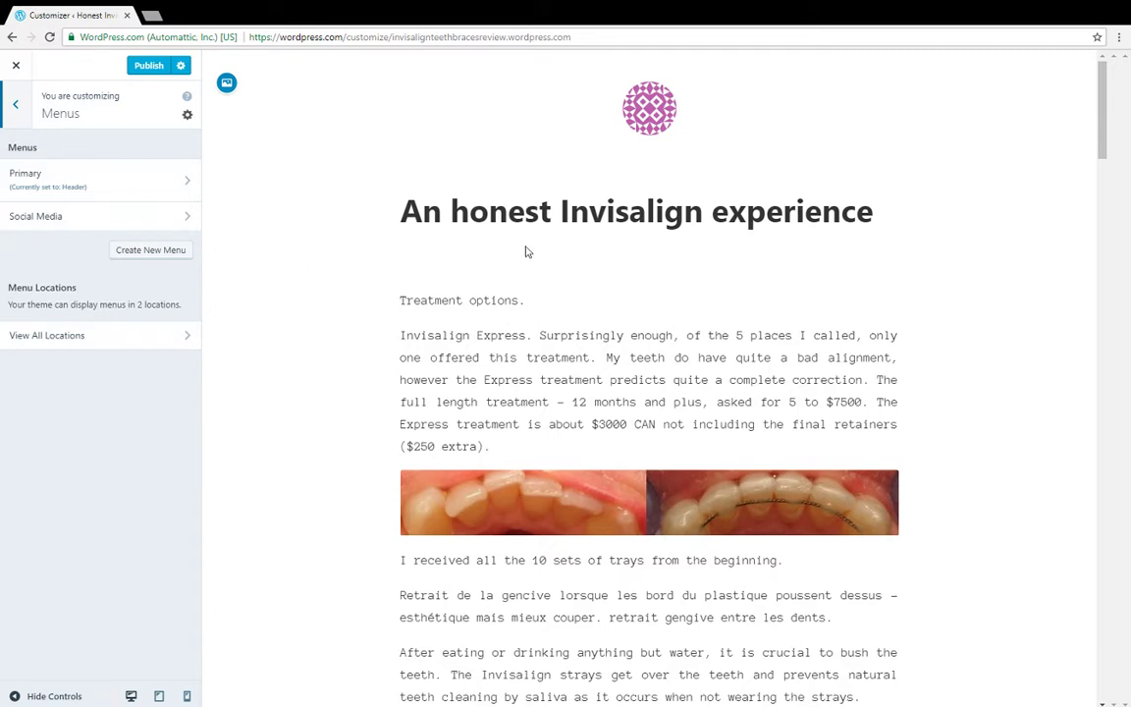
pyautogui.click(189, 218)
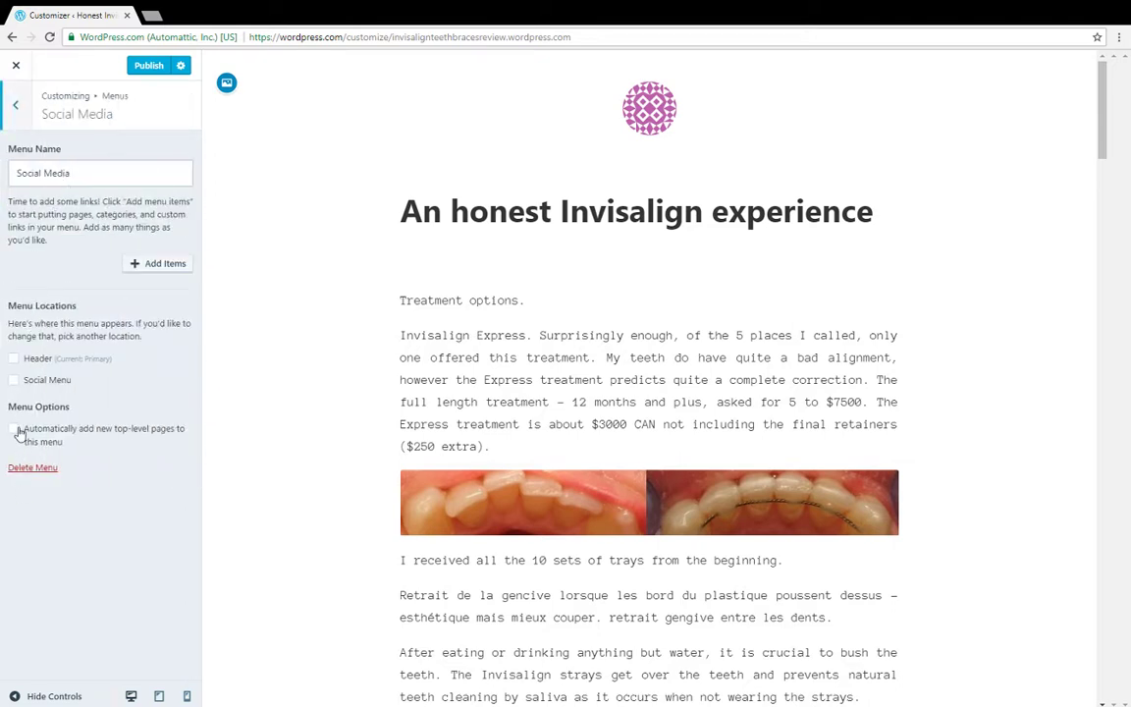
pyautogui.click(14, 381)
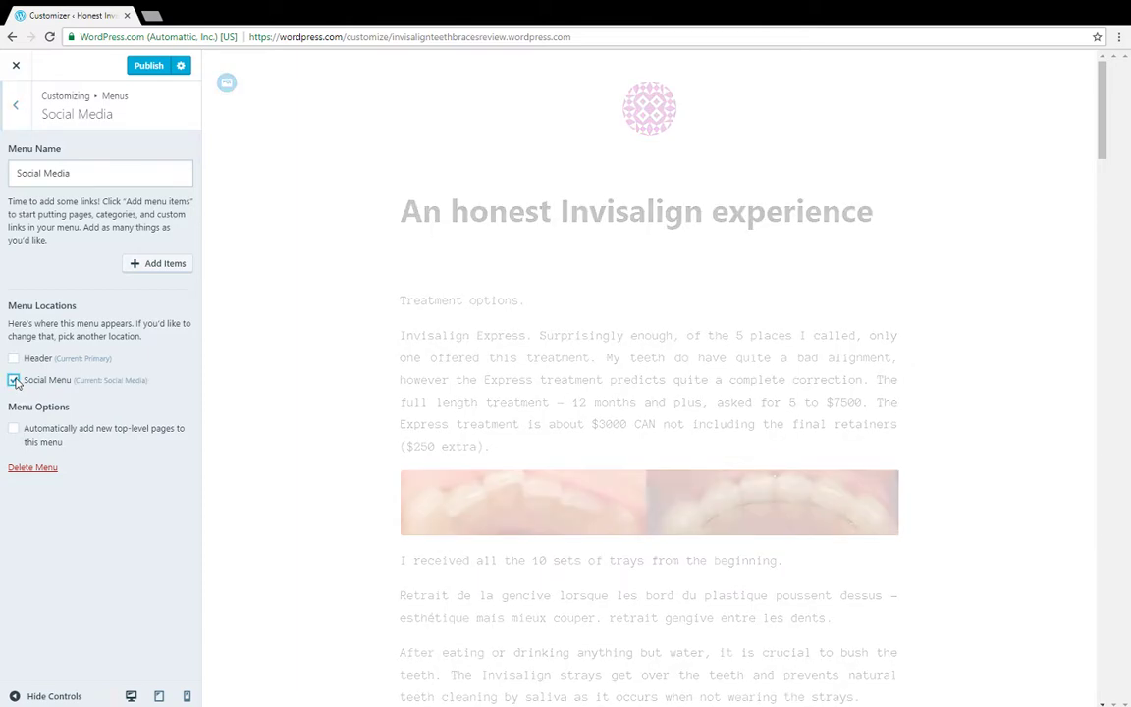
pyautogui.click(13, 381)
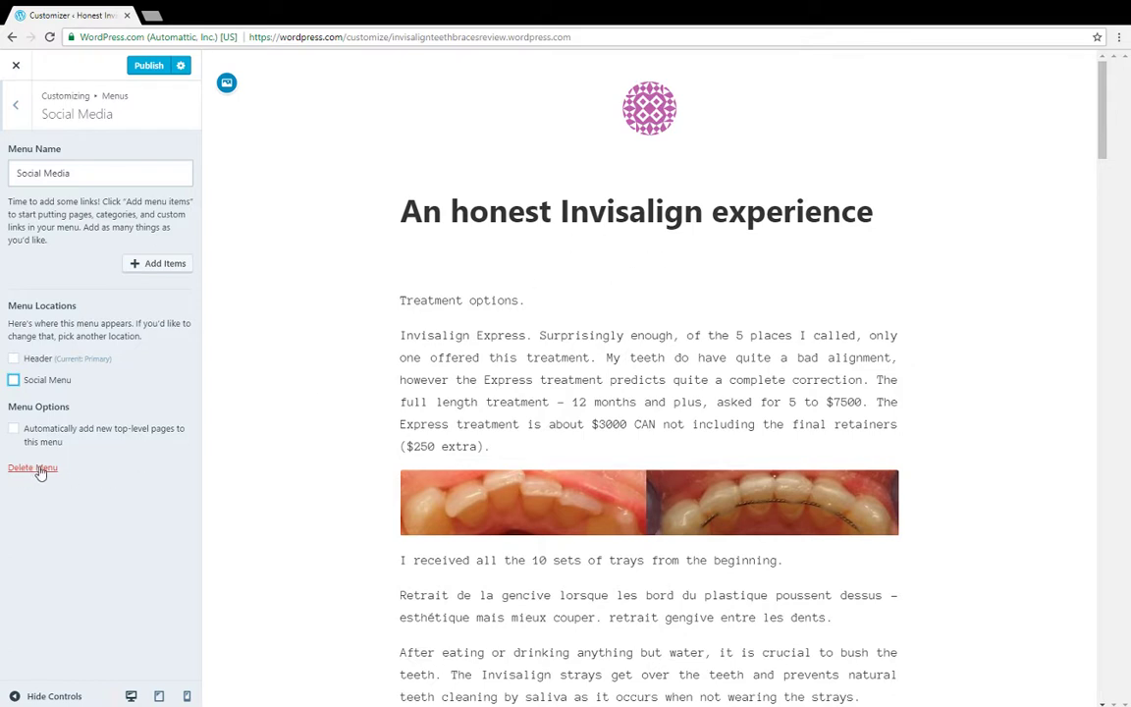
pyautogui.click(15, 104)
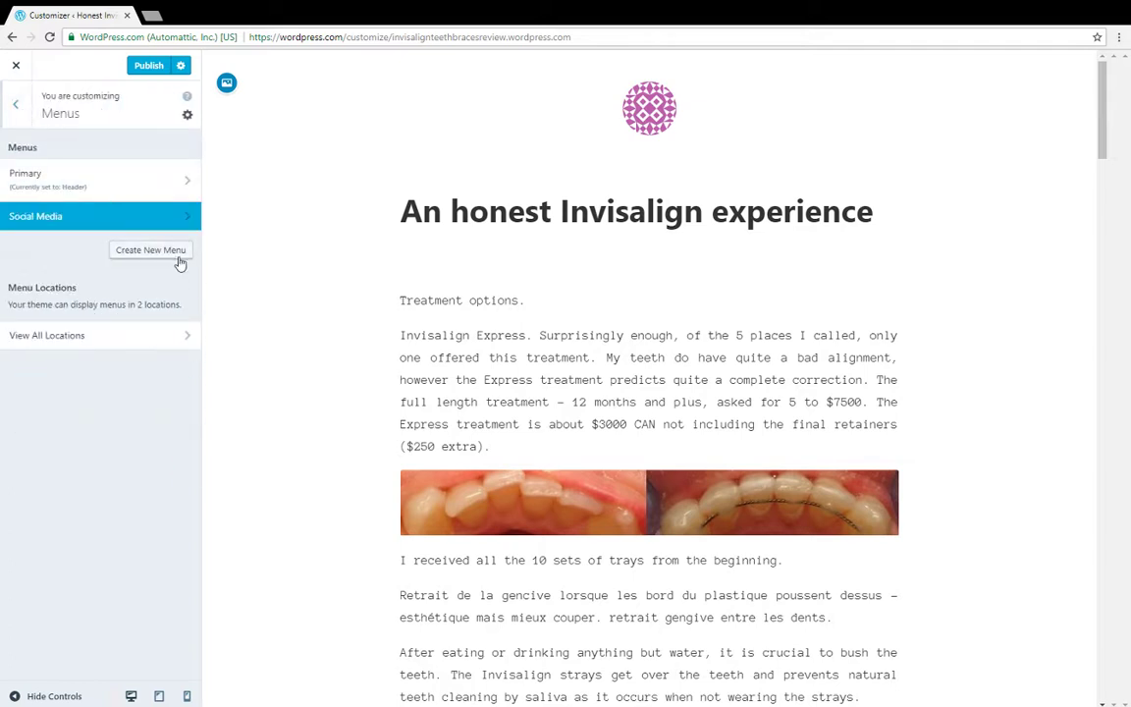
# Examine the Primary menu and the options of its Contact item, and return to the main customizer list.
pyautogui.click(197, 178)
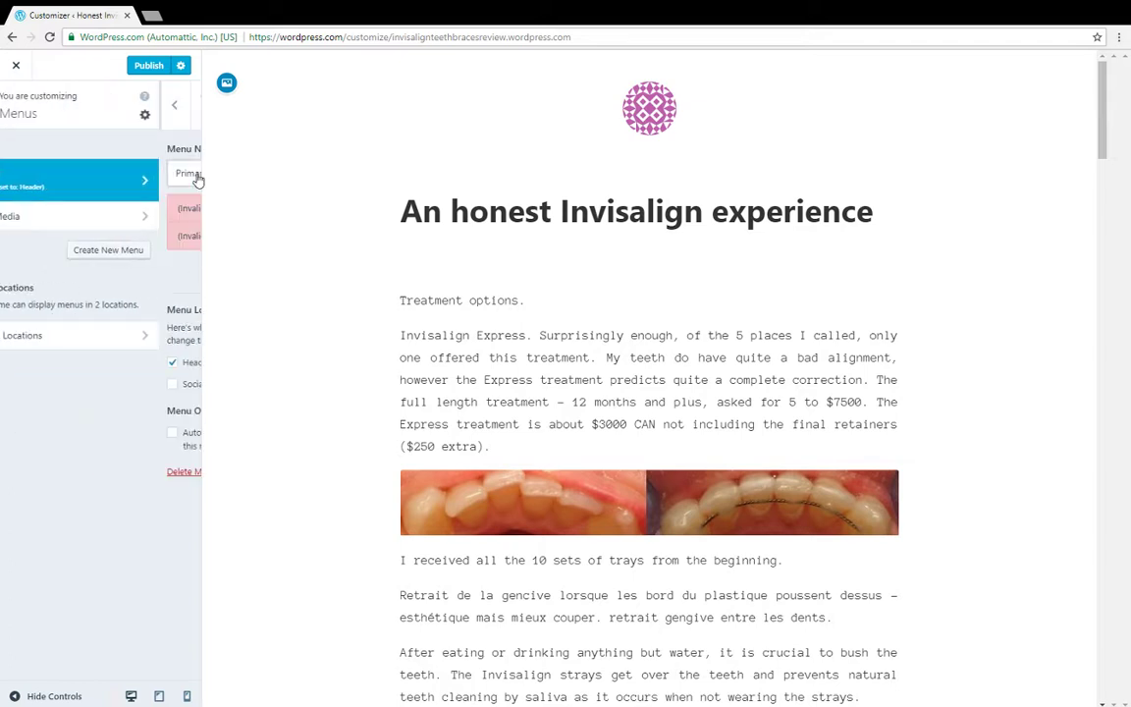
pyautogui.click(181, 236)
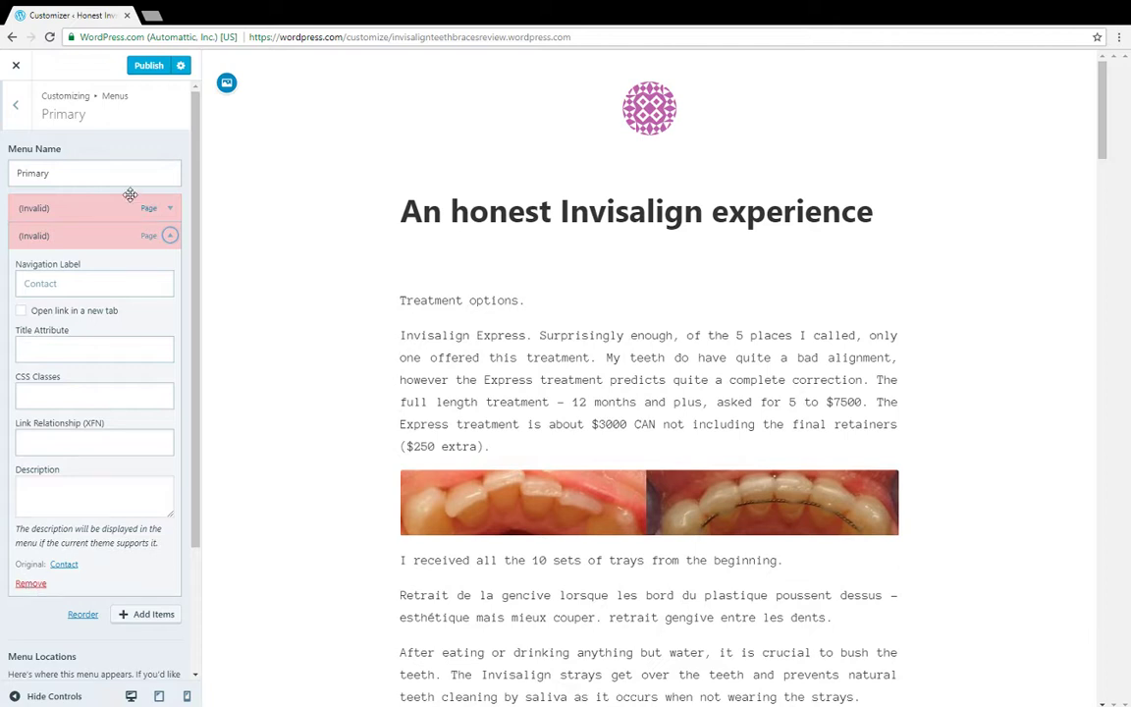
pyautogui.click(16, 105)
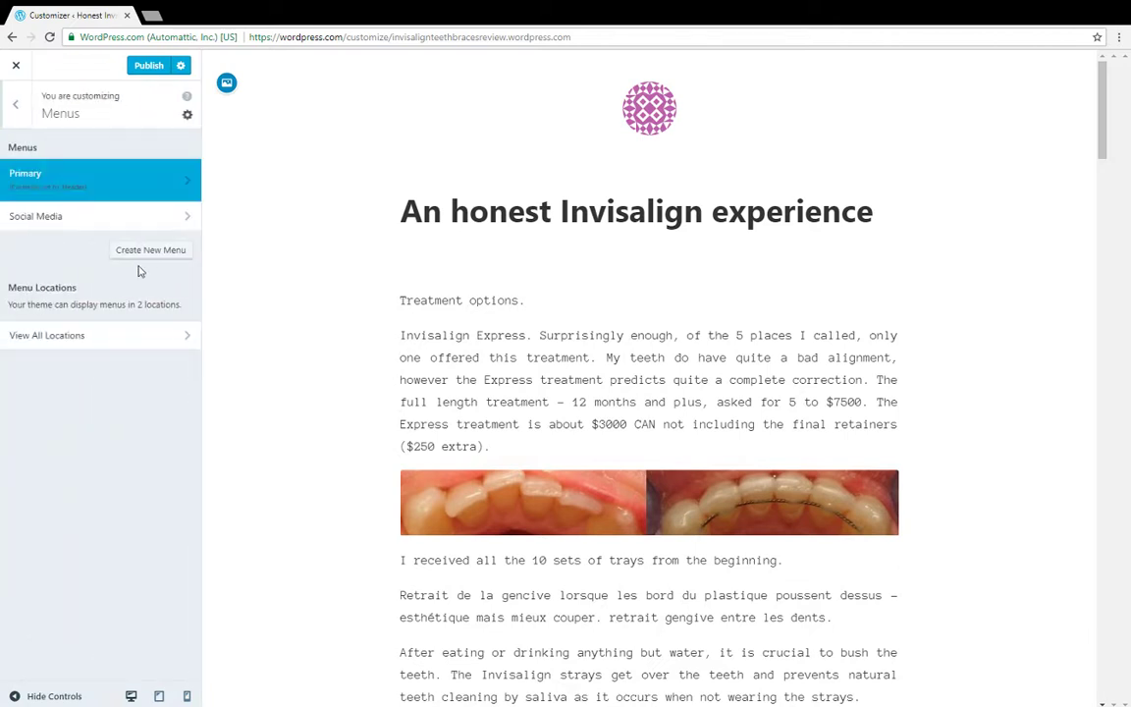
pyautogui.click(12, 105)
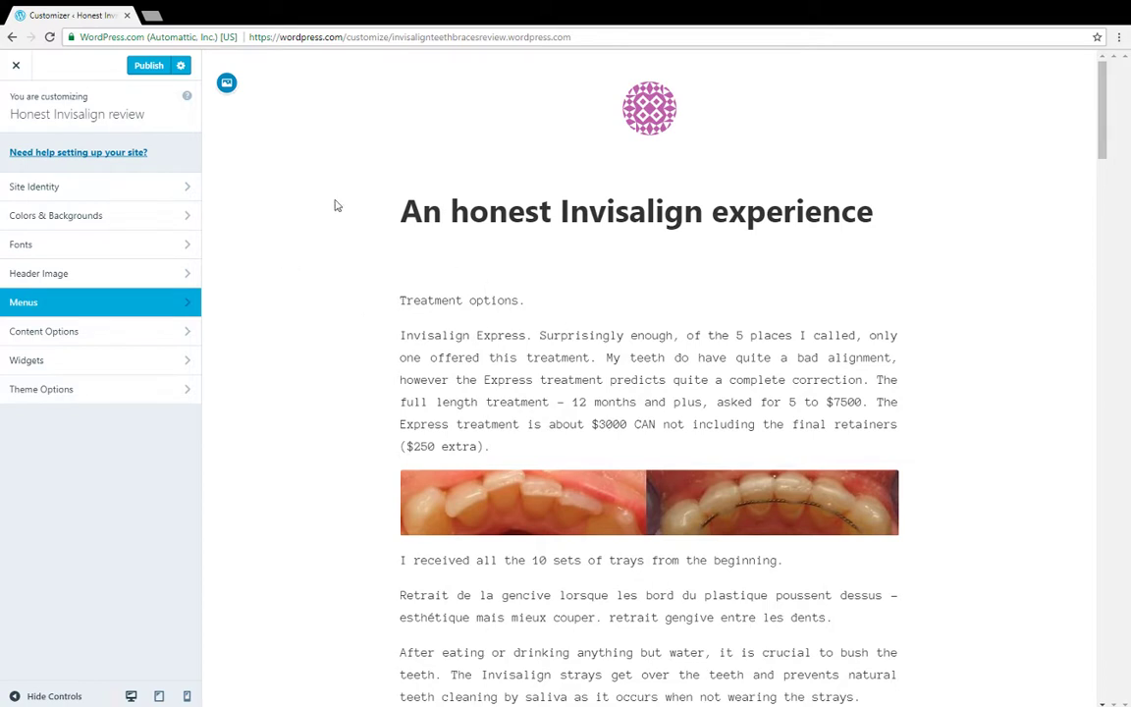
# Close the customizer, discarding the unsaved changes.
pyautogui.click(17, 71)
pyautogui.click(607, 120)
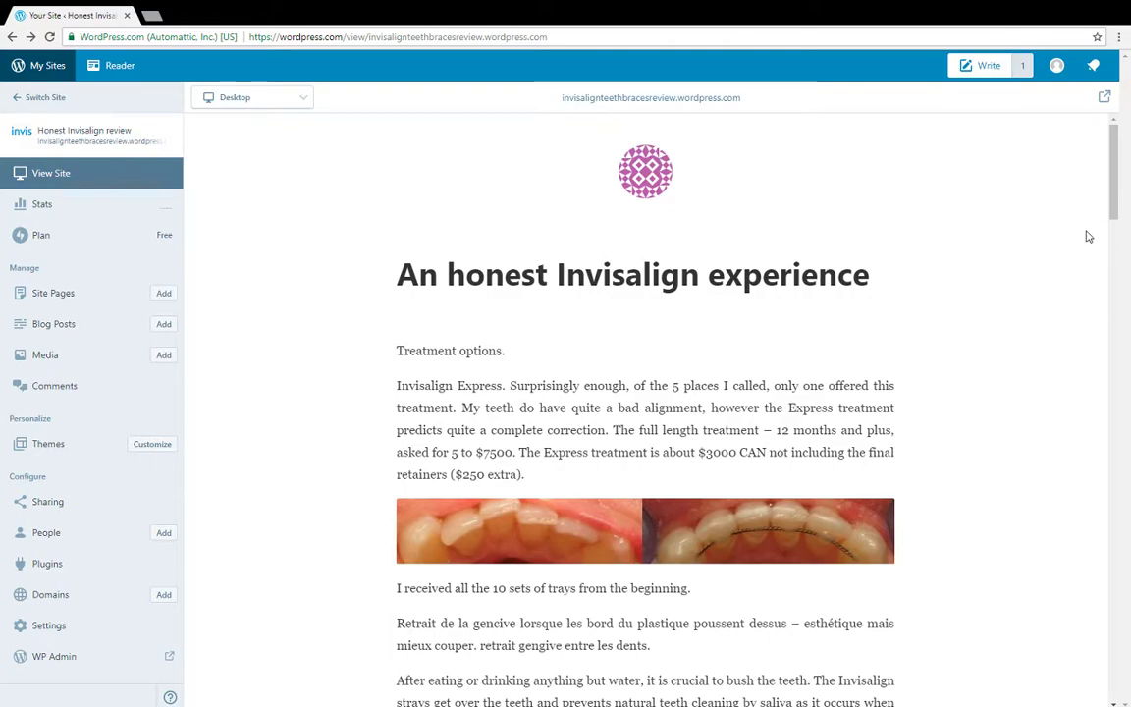
# Open the "An honest Invisalign experience" post for editing from its footer, without restoring the more recent revision.
pyautogui.moveTo(1111, 209); pyautogui.dragTo(1111, 687)
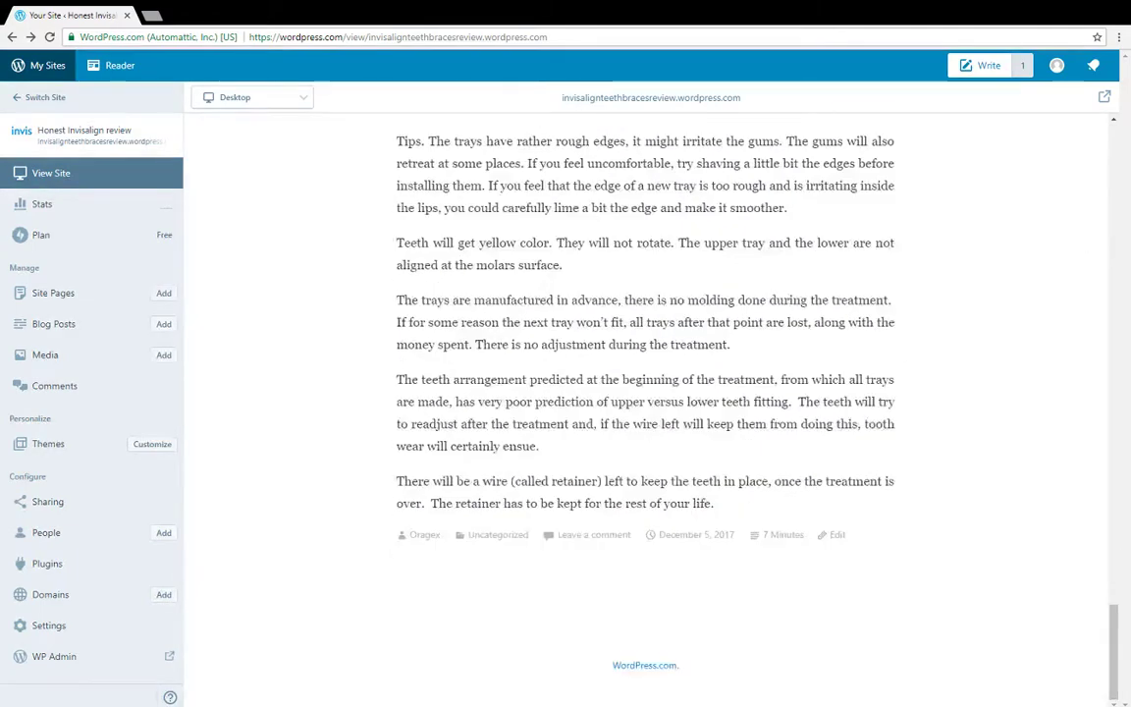
pyautogui.click(839, 535)
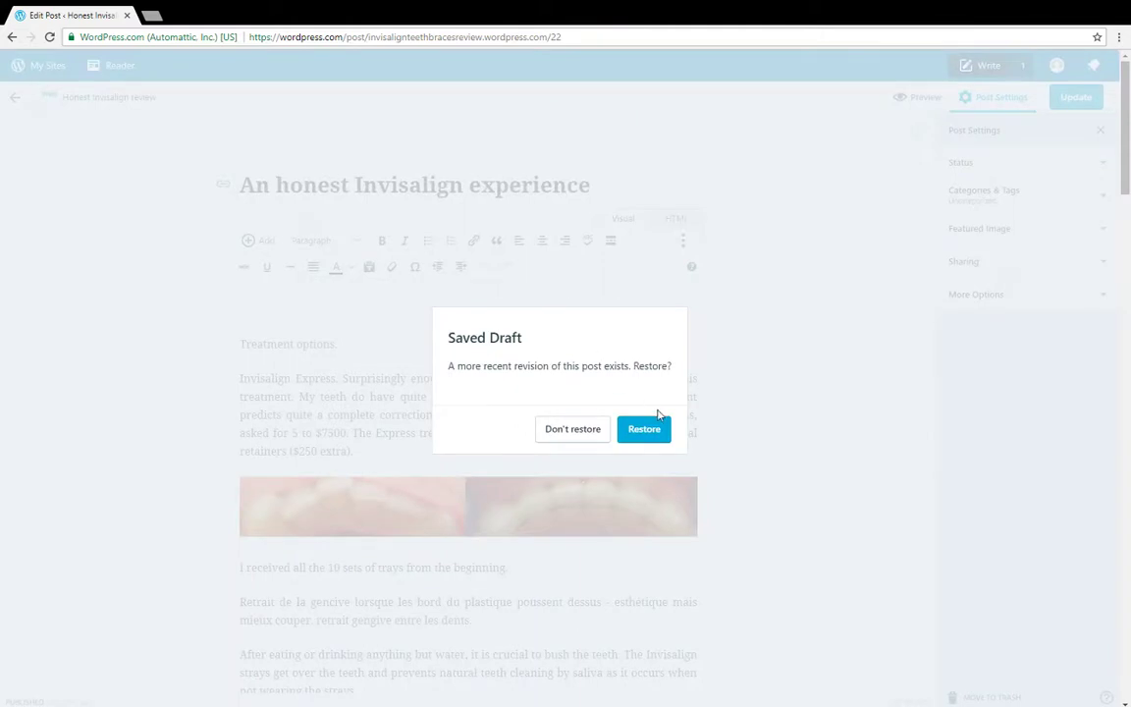
pyautogui.click(577, 429)
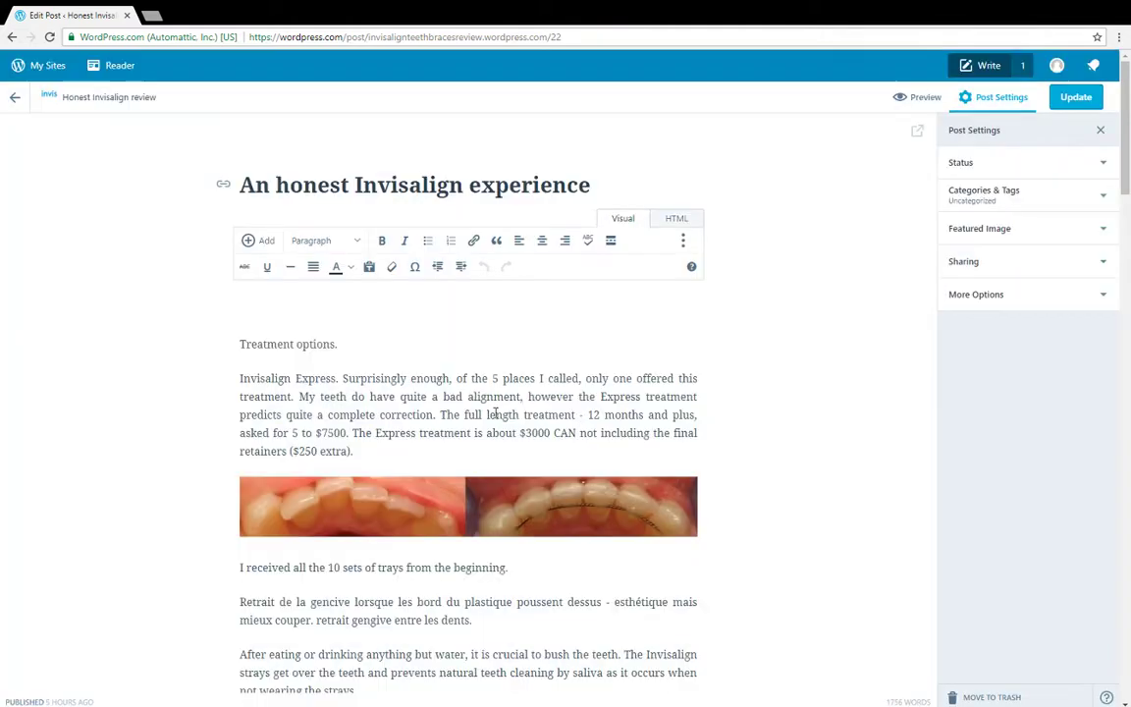
# Select part of the treatment paragraph, inspect the formatting tools without applying any, and leave the post editor.
pyautogui.moveTo(372, 397); pyautogui.dragTo(487, 414)
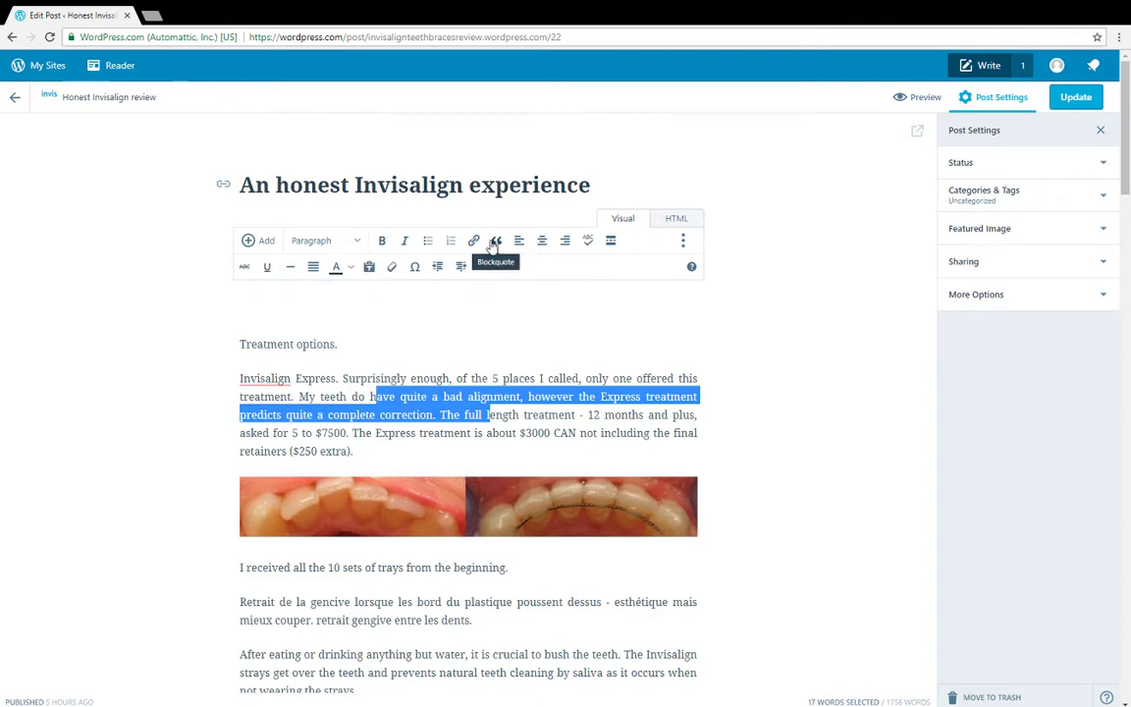
pyautogui.click(803, 227)
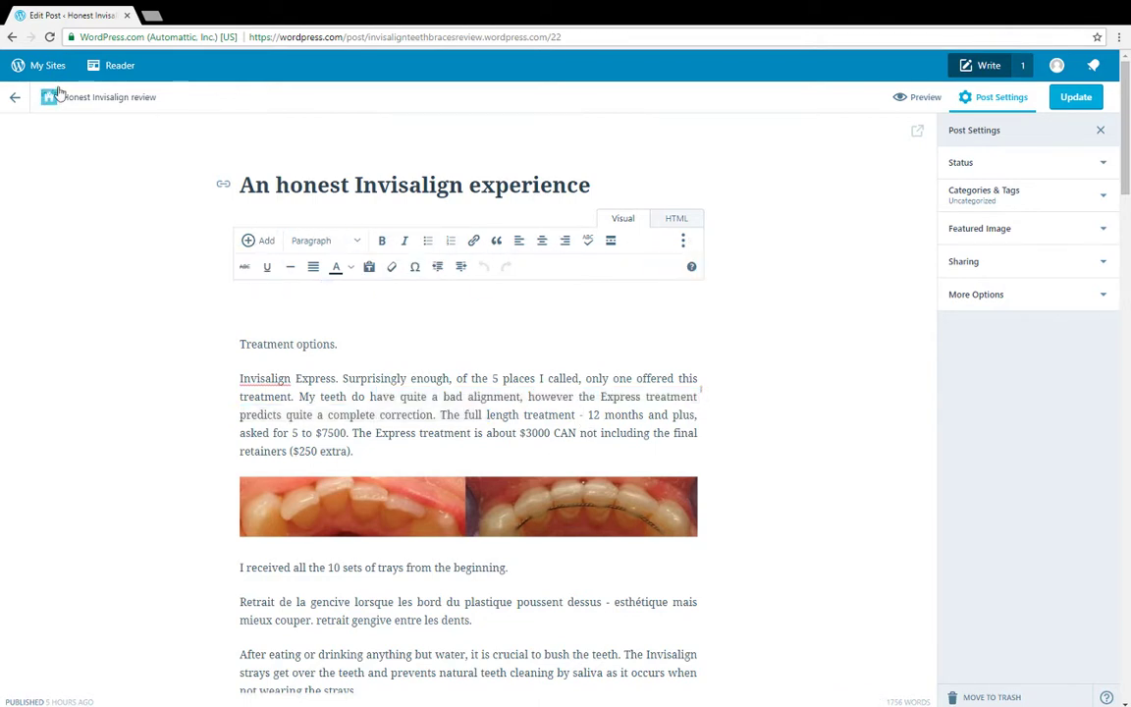
pyautogui.click(16, 98)
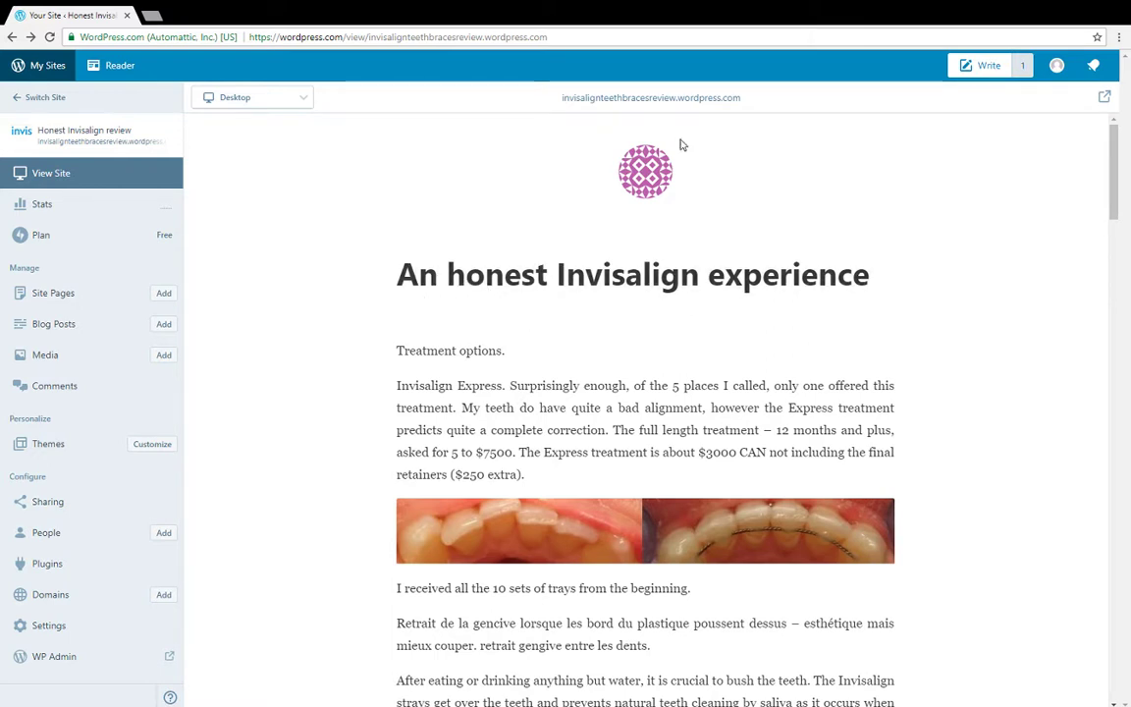
# Check the avatar above the post in the site view and open the Discussion settings in WP Admin.
pyautogui.click(640, 178)
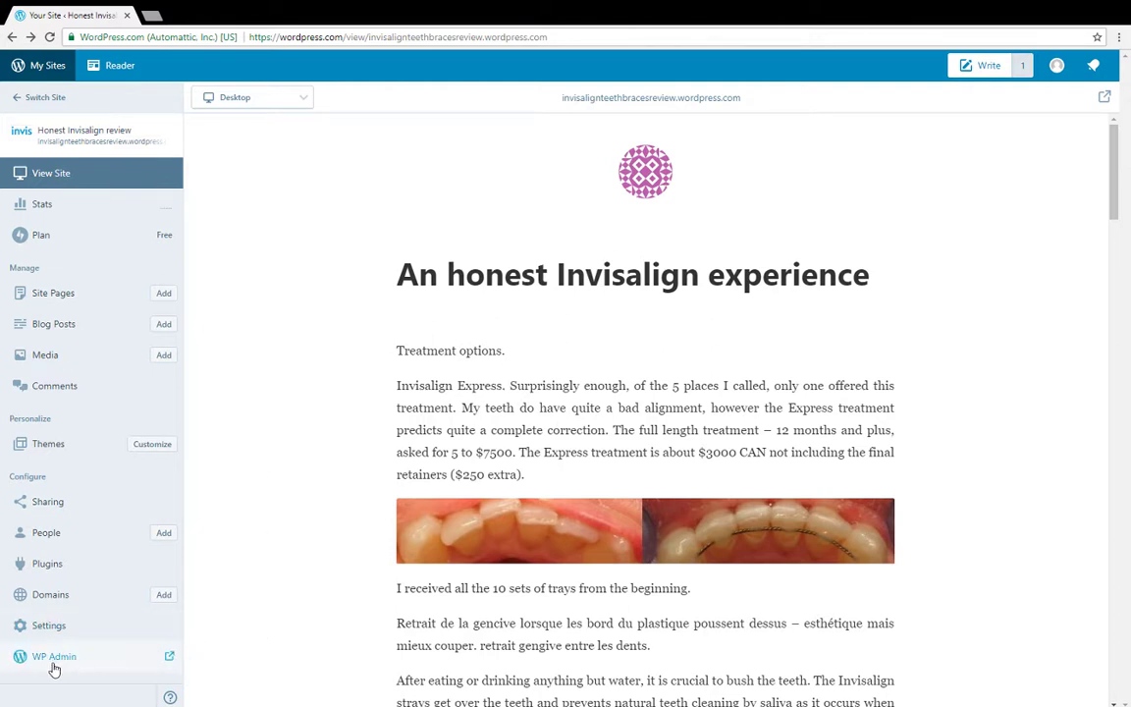
pyautogui.click(139, 656)
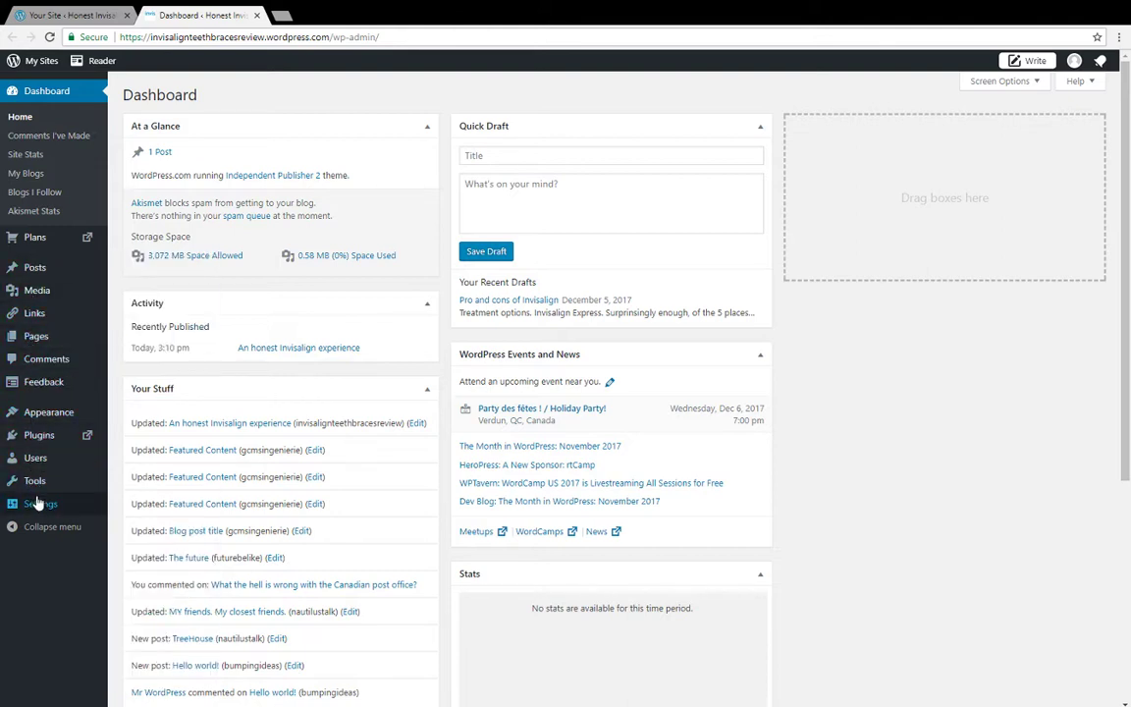
pyautogui.moveTo(37, 503)
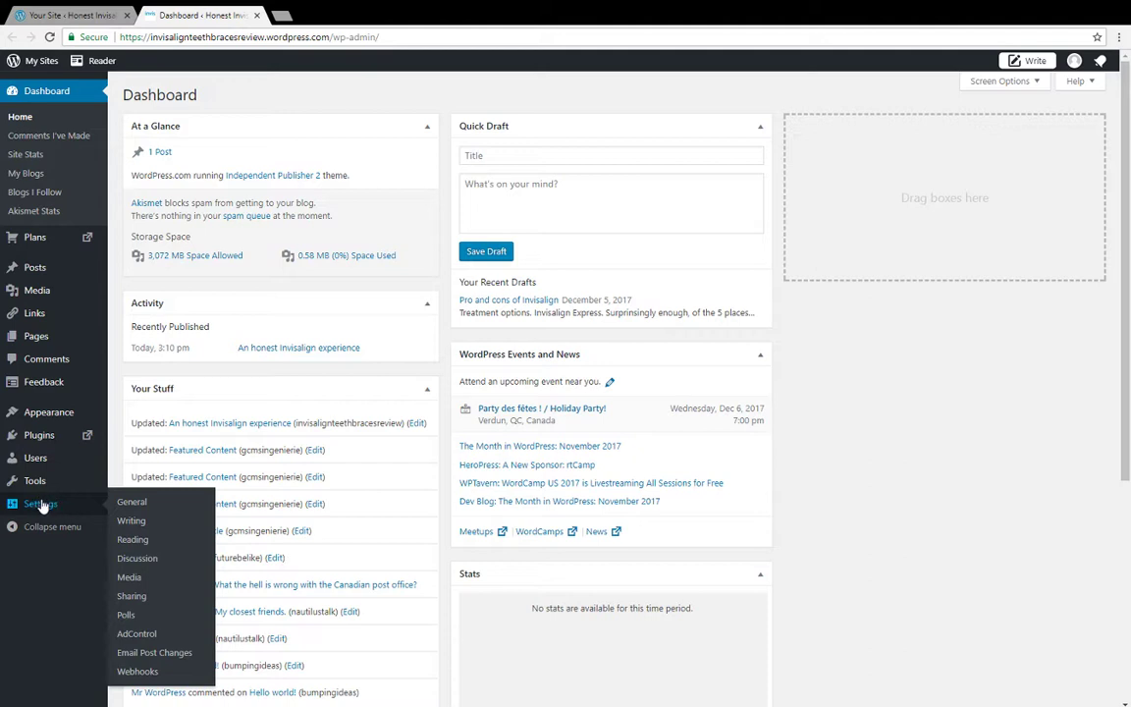
pyautogui.click(136, 559)
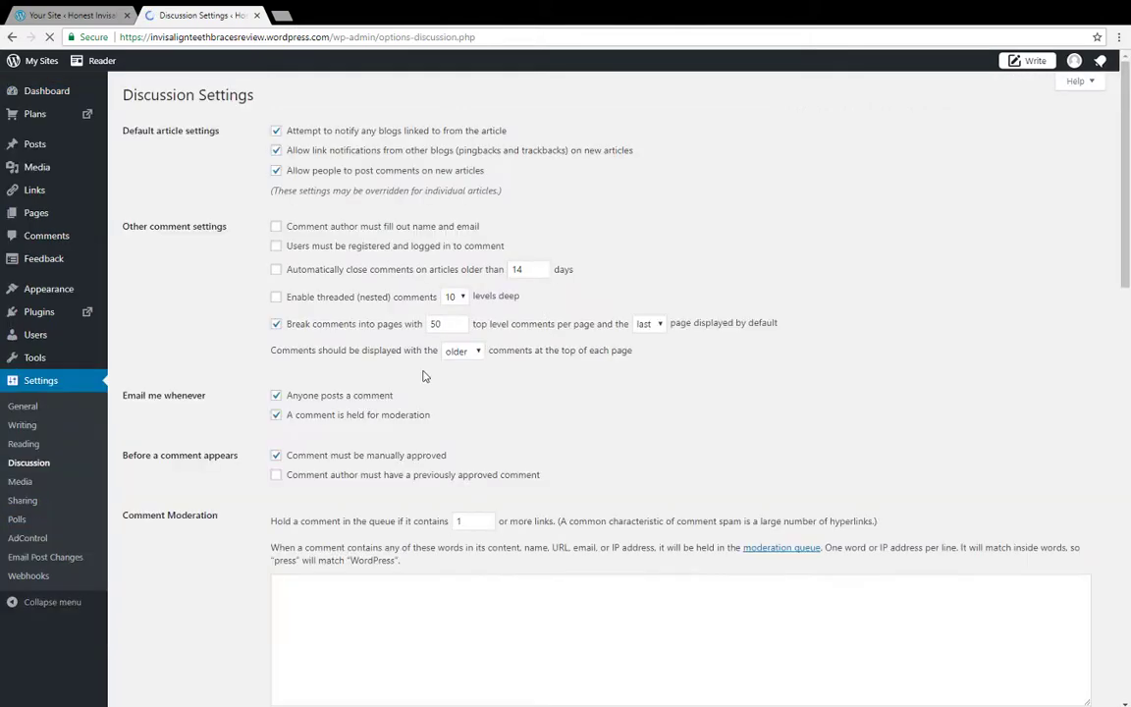
# Set the default avatar to Blank in the Discussion settings and save the changes.
pyautogui.scroll(-4, 426, 370)
pyautogui.scroll(-10, 426, 370)
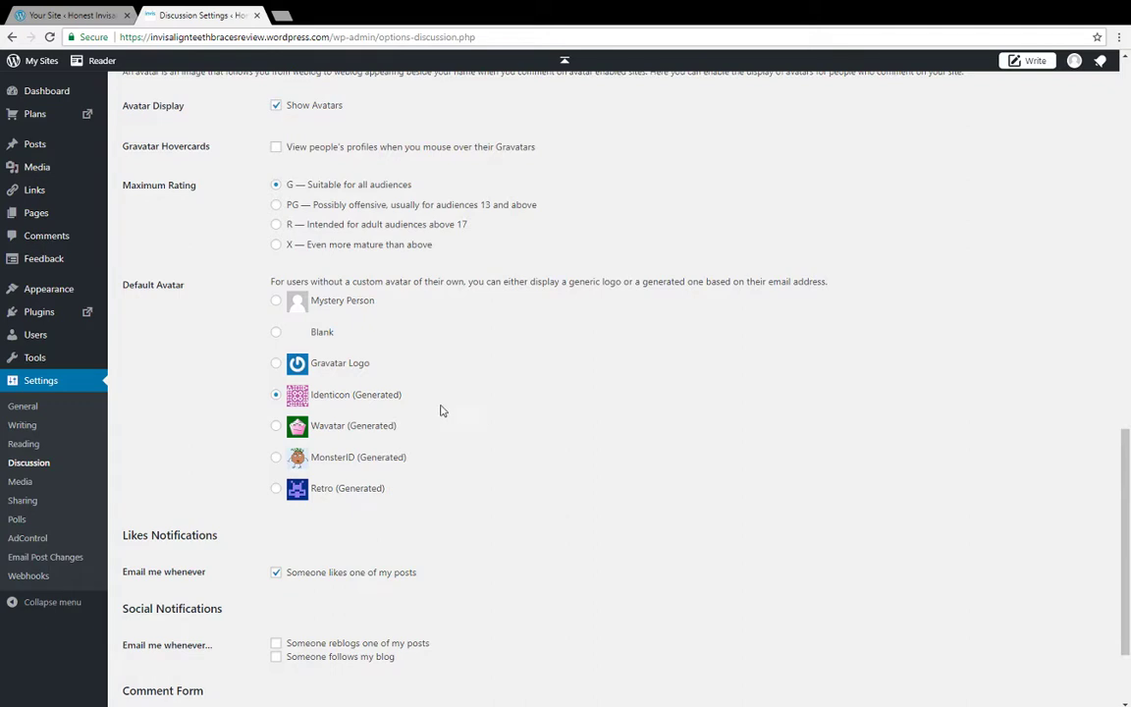
pyautogui.moveTo(271, 398)
pyautogui.click(275, 394)
pyautogui.scroll(-2, 523, 479)
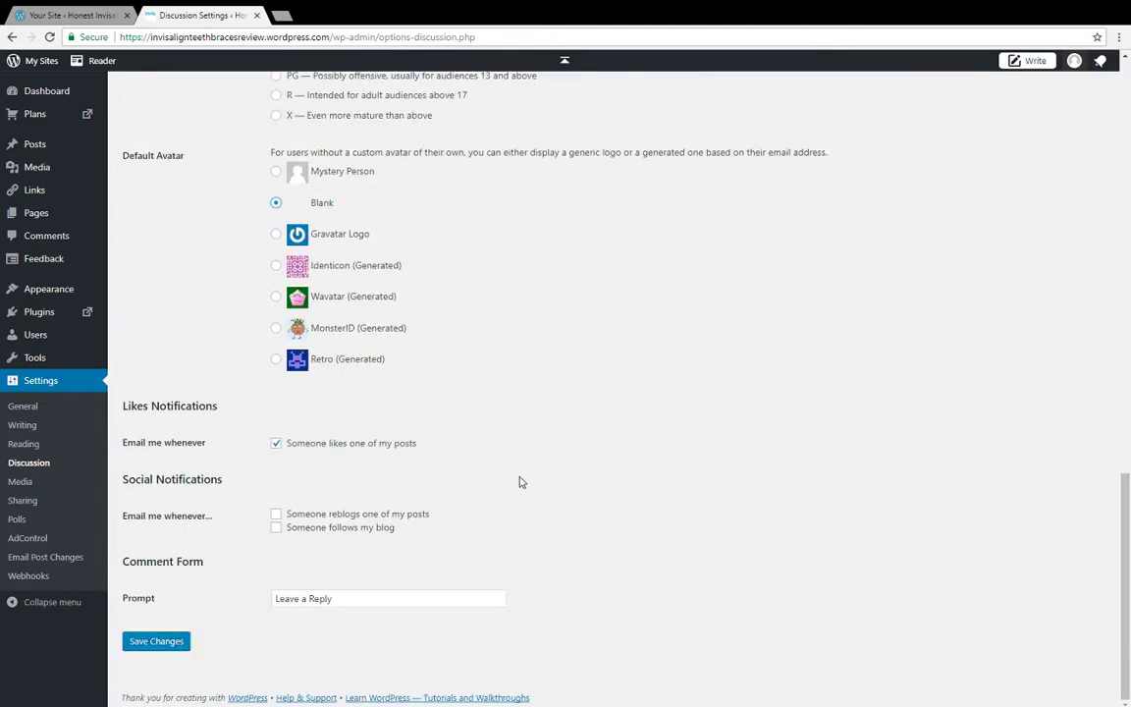
pyautogui.click(156, 643)
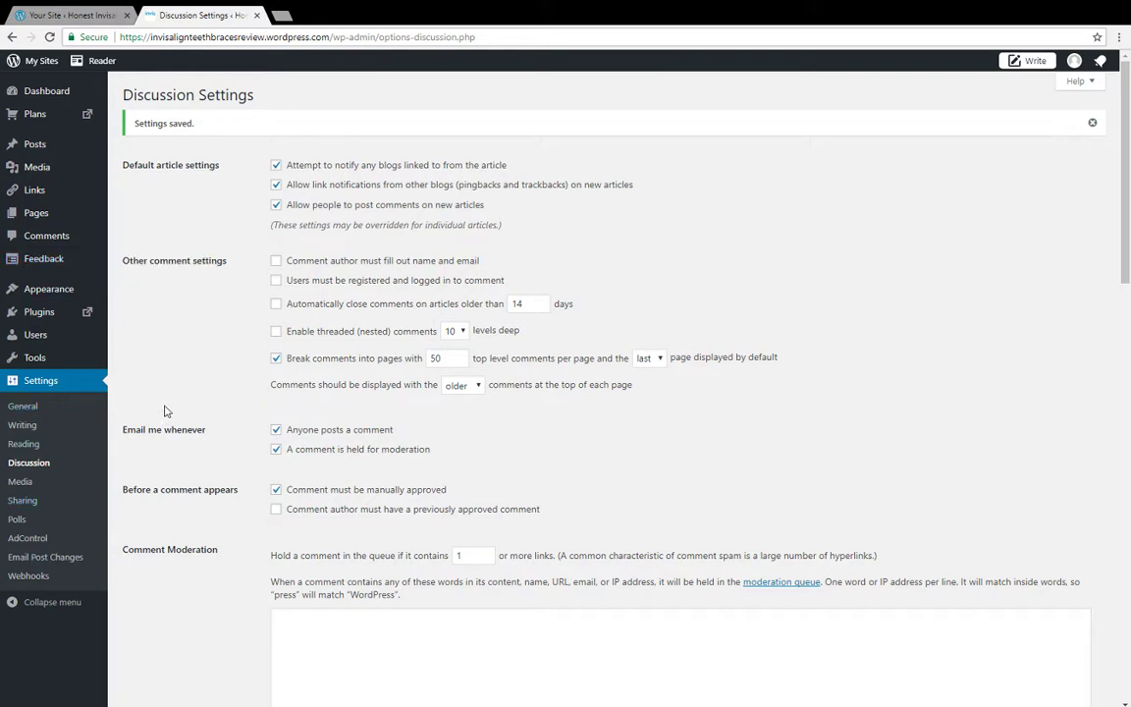
# Review the General settings and open the Writing settings in WP Admin without changing anything.
pyautogui.click(24, 405)
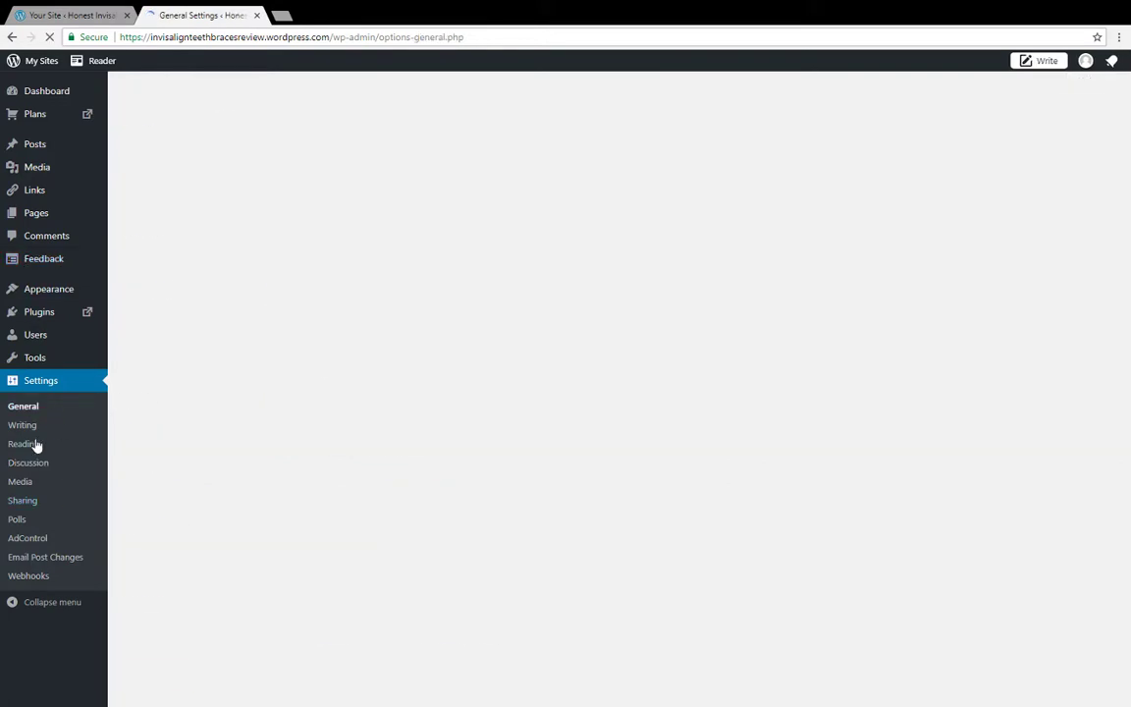
pyautogui.scroll(-1, 373, 402)
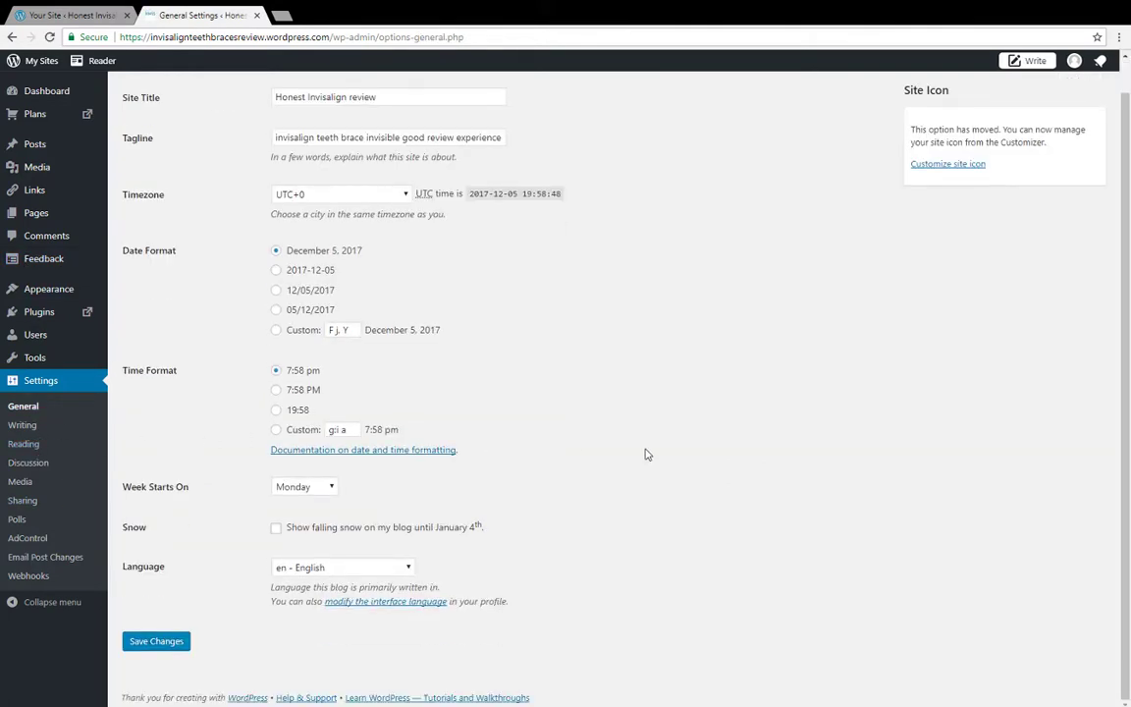
pyautogui.click(23, 424)
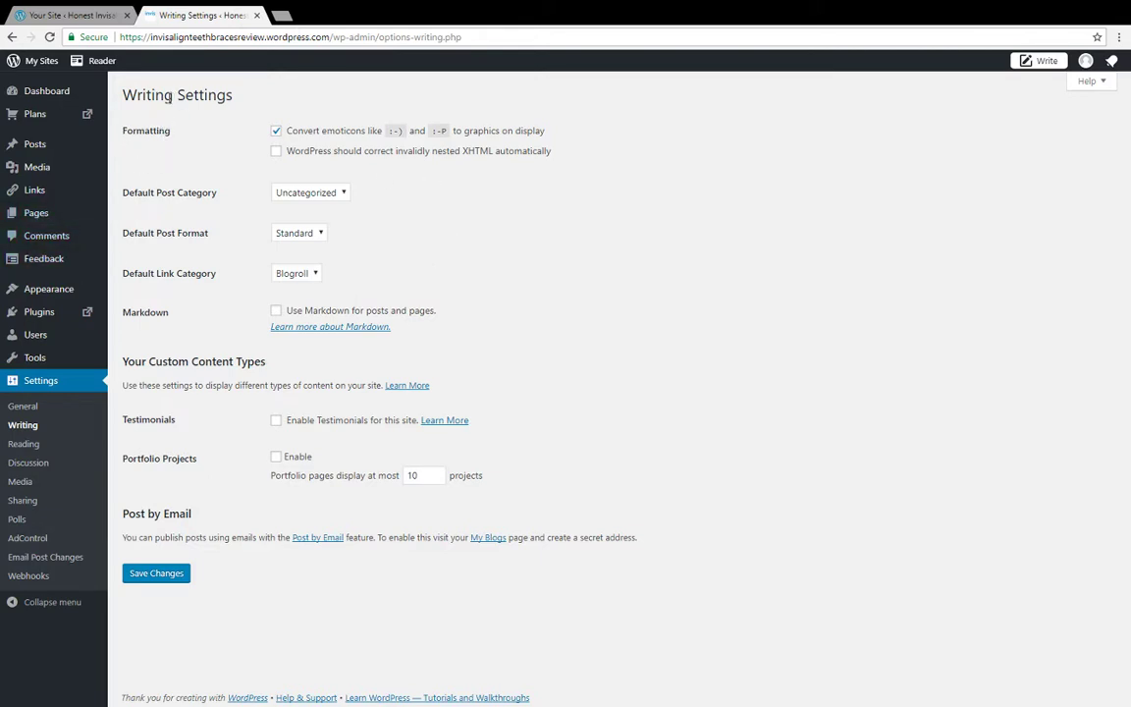
# Return to the site view and reload it to check the avatar area above the "An honest Invisalign experience" post.
pyautogui.click(75, 15)
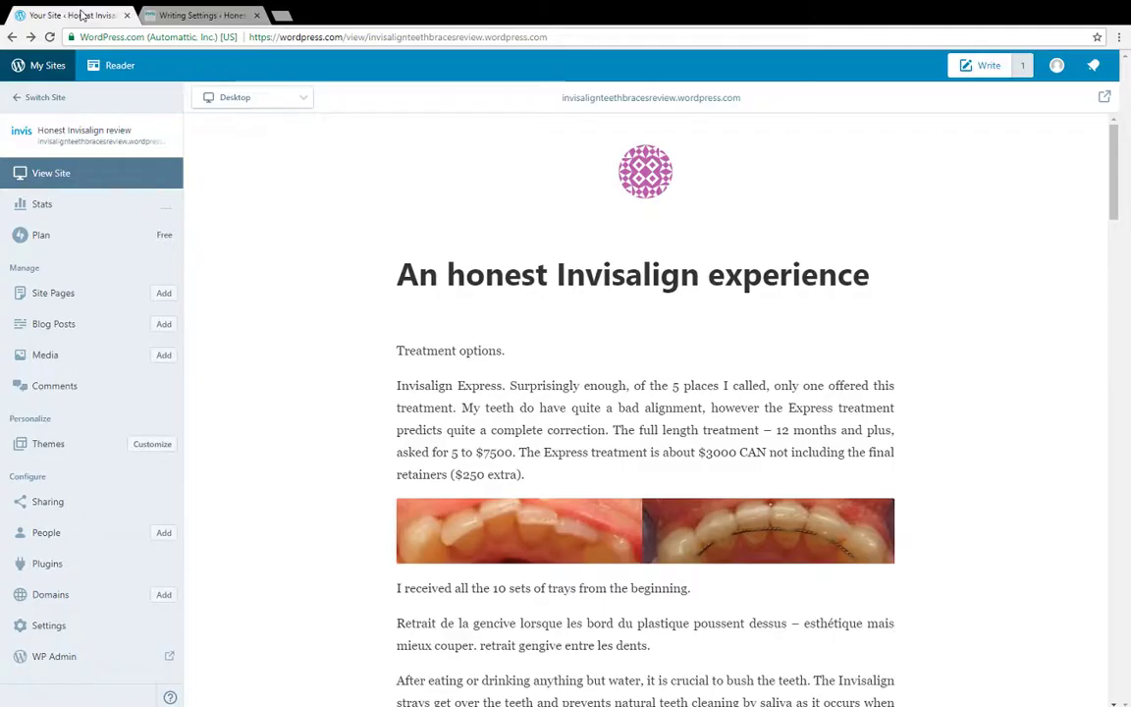
pyautogui.click(712, 40)
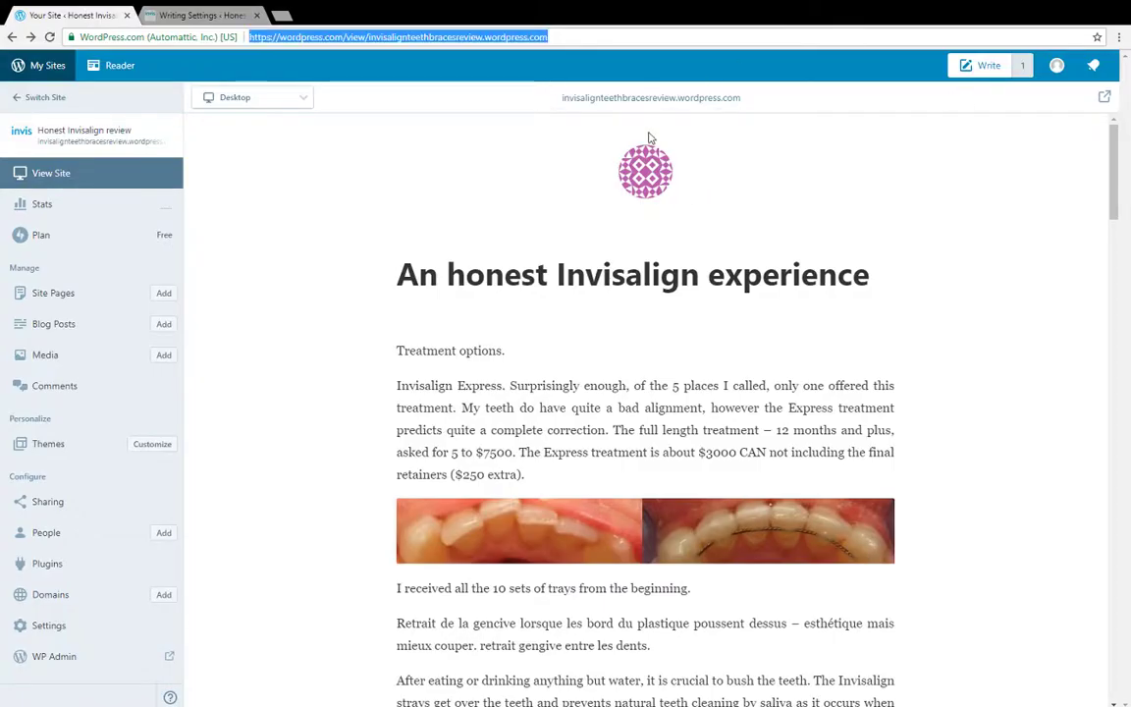
pyautogui.press('Return')
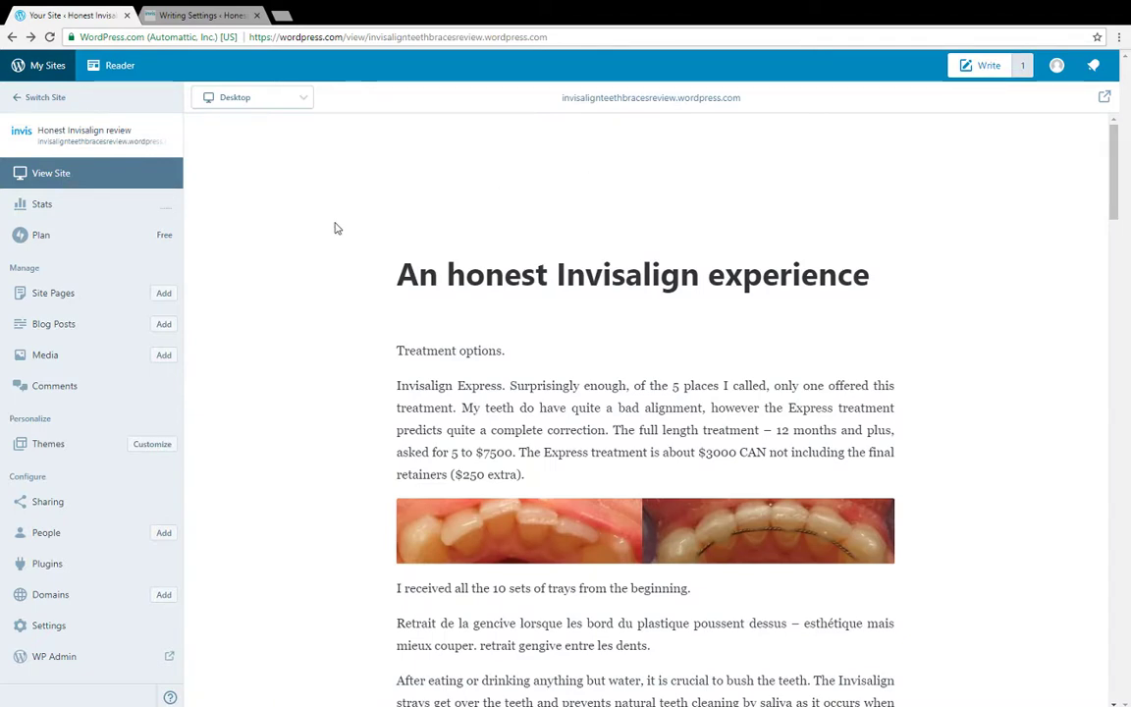
pyautogui.scroll(-3, 315, 265)
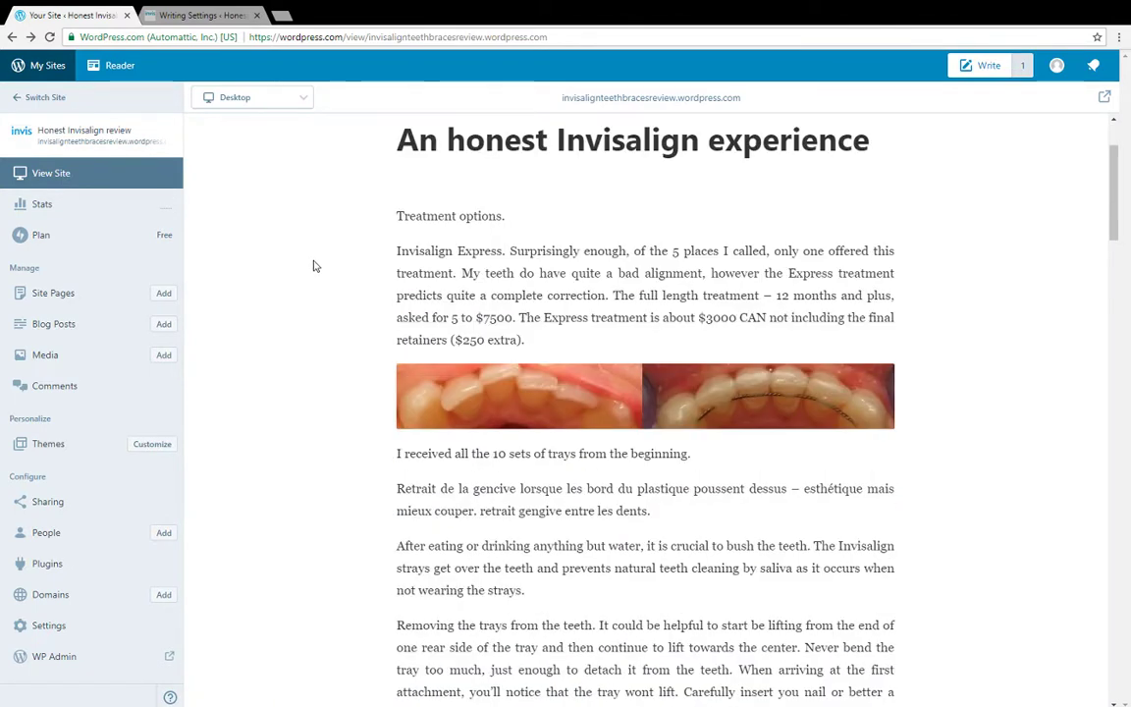